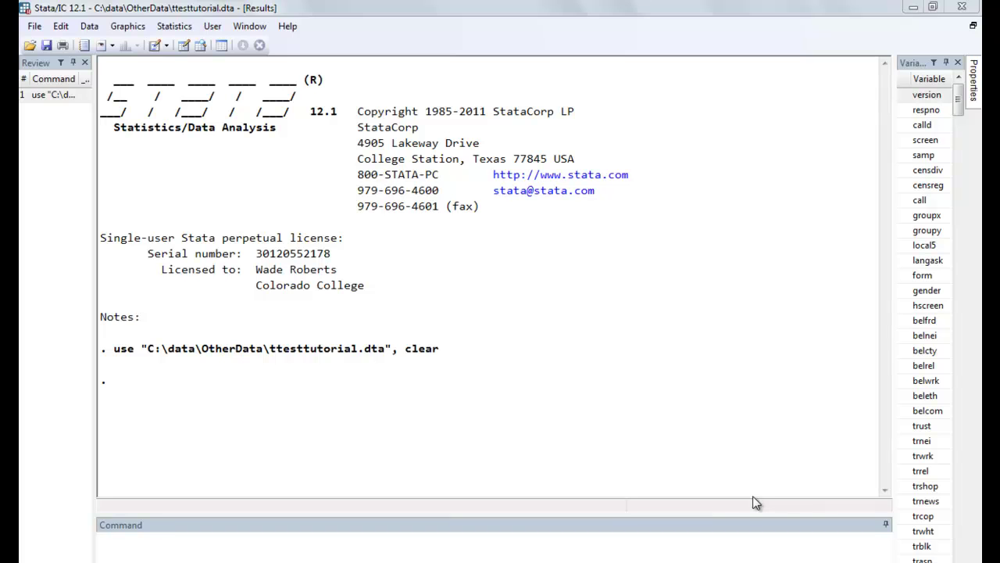
- Show the codebook summary for soctrust
click(544, 538)
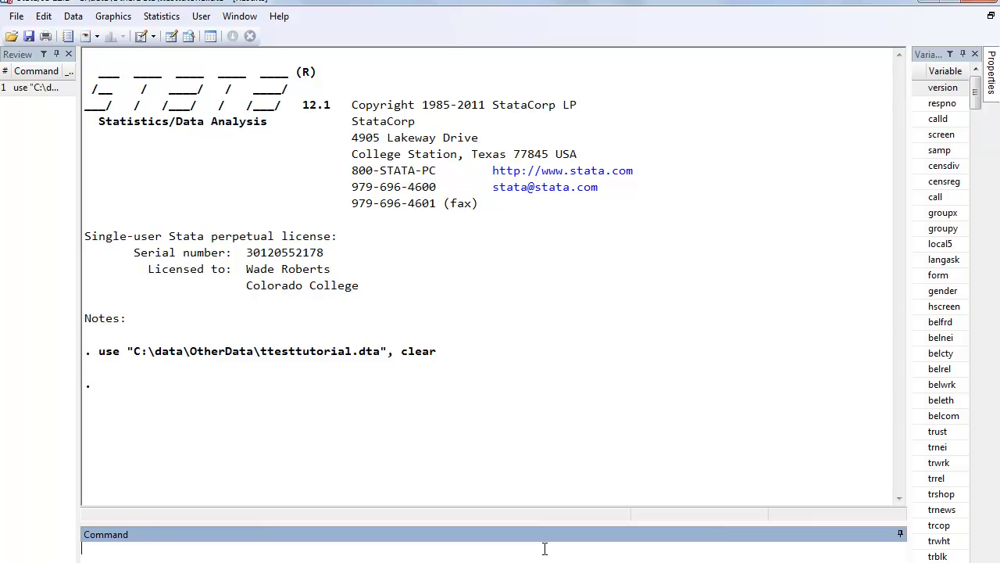
text(codebook soctrust)
key(Return)
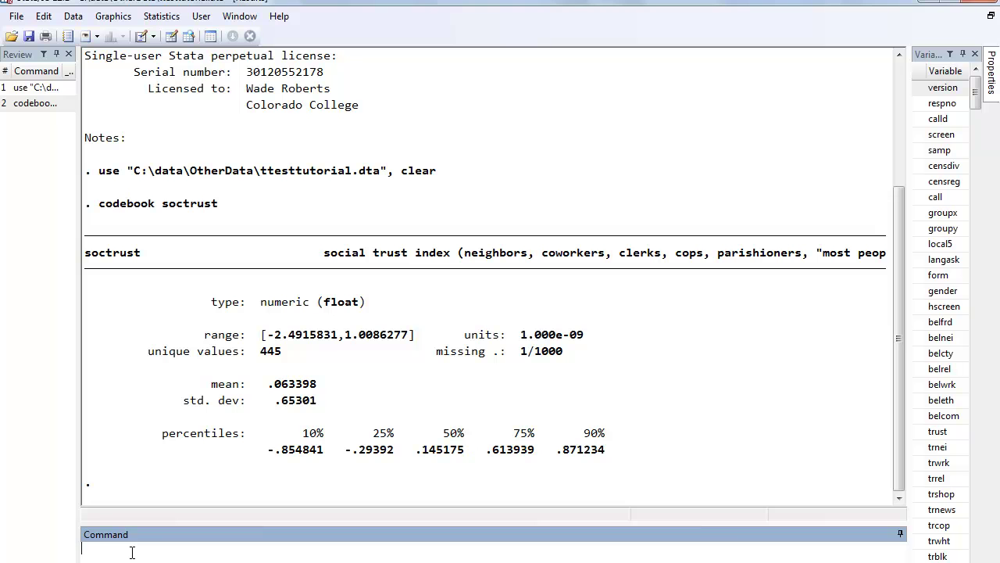
- Show the codebook for relimp and highlight its five response categories, starting with agree strongly
text(codebook relimp)
key(Return)
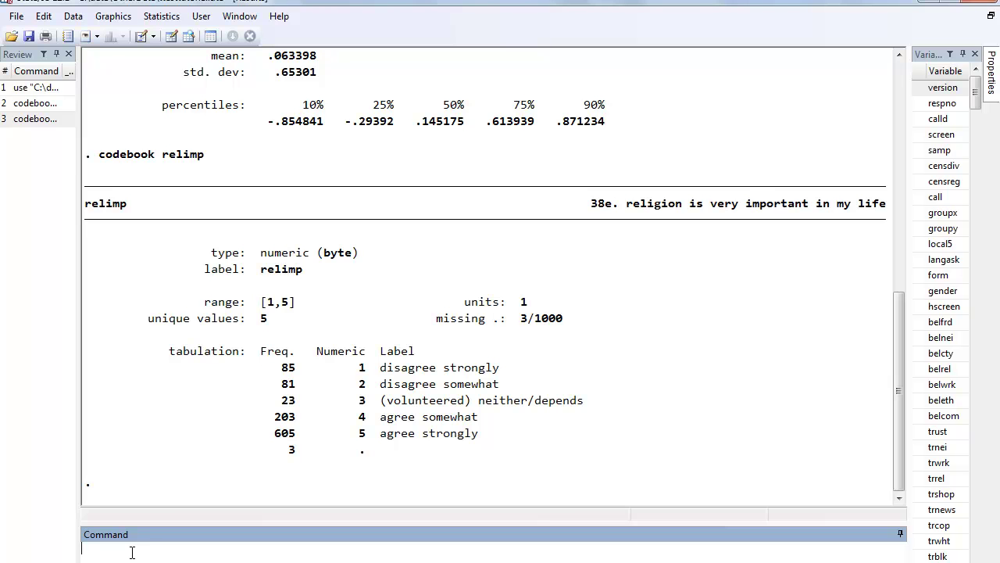
drag(269, 436, 472, 435)
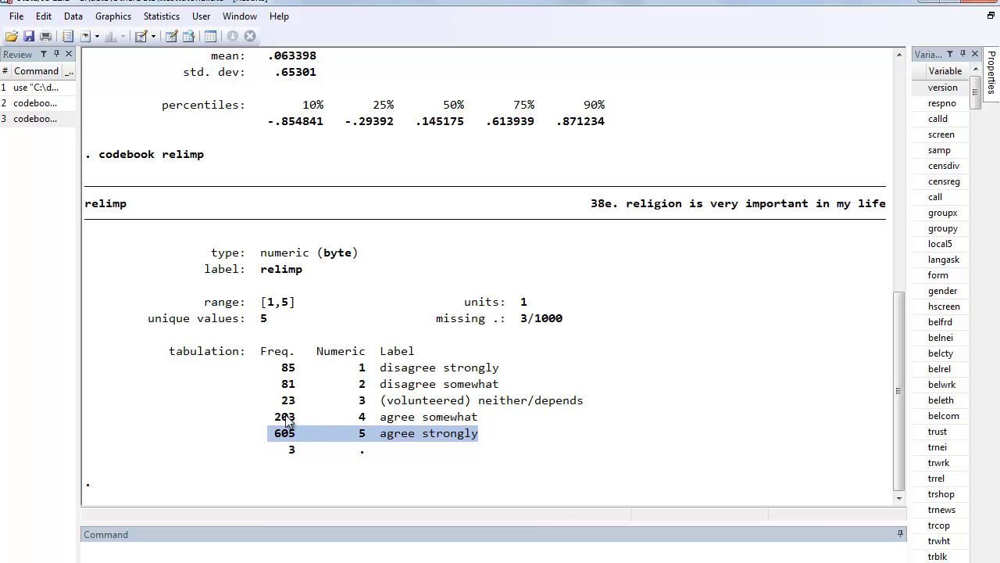
drag(276, 368, 471, 422)
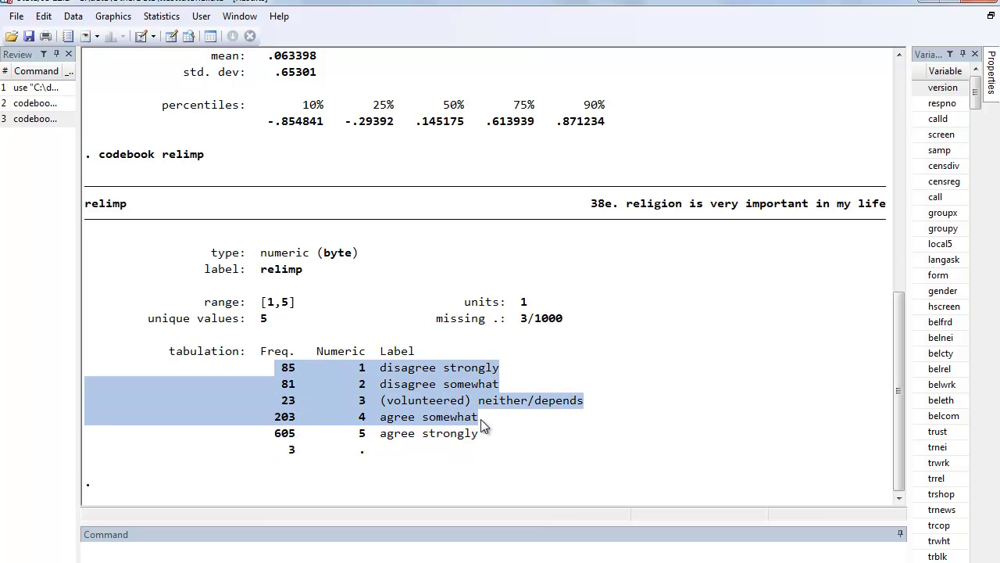
click(328, 551)
- Display the veryrelig codebook (392 less than strongly agree, 605 strongly agree) and dismiss the colour-scheme popup
text(codeb)
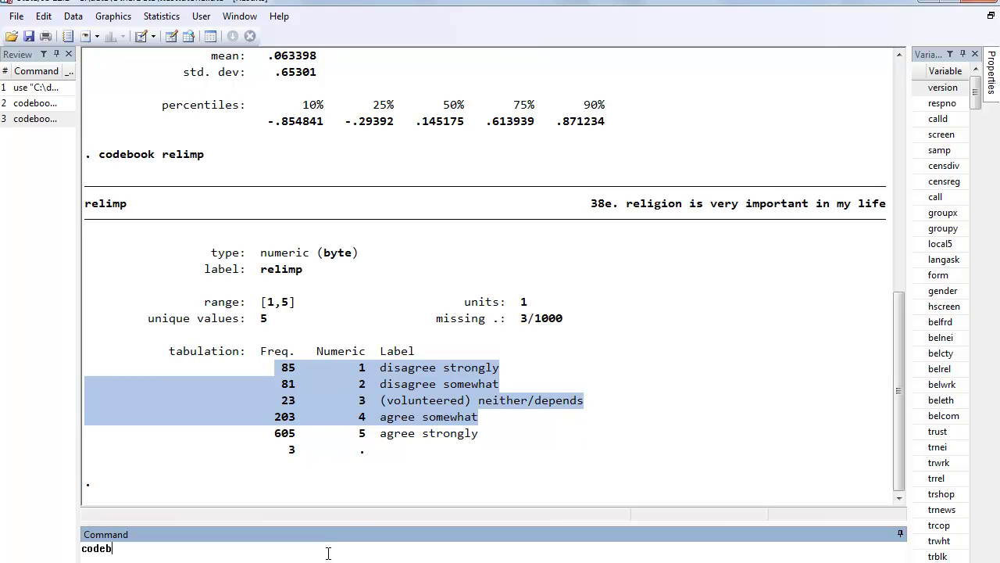
text(ook veryrelig)
key(Return)
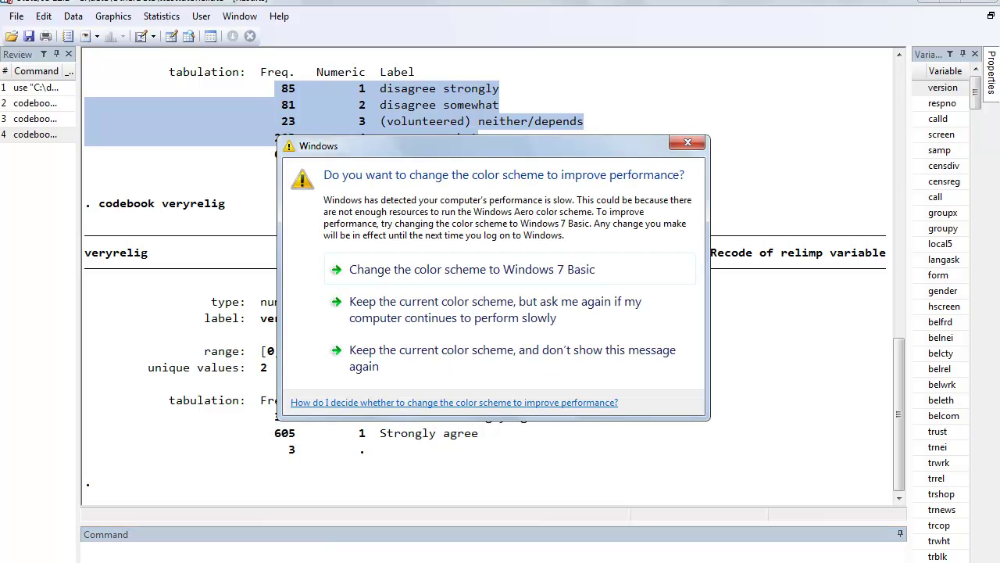
click(688, 143)
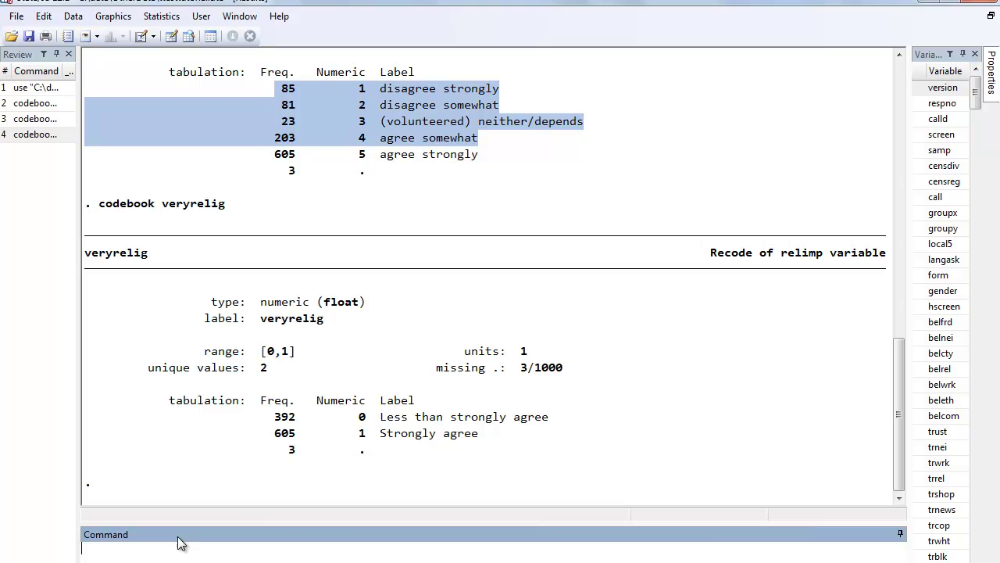
- Set up the two-group mean-comparison t-test with soctrust as the variable and veryrelig as the group
click(162, 16)
mouse_move(234, 39)
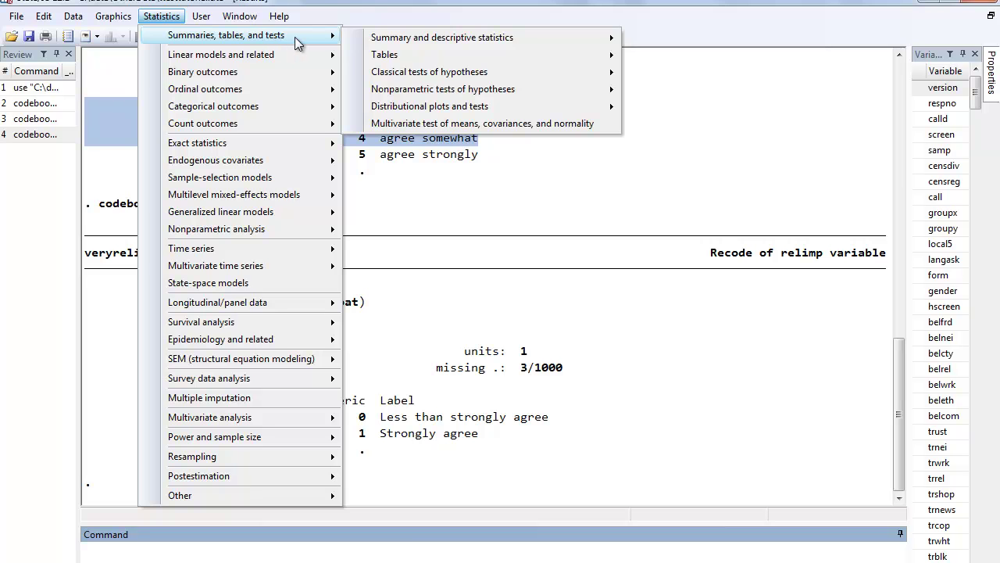
mouse_move(422, 78)
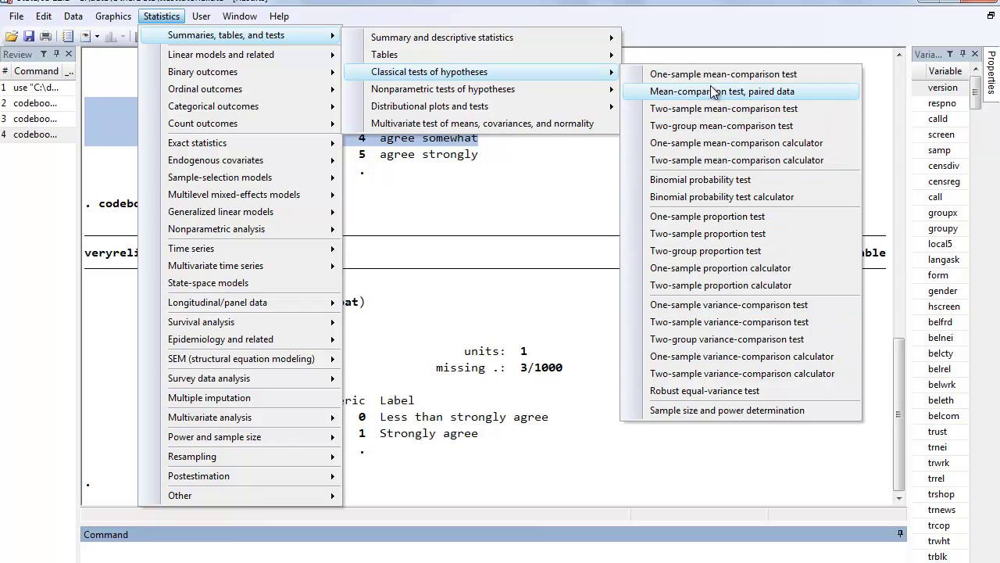
click(741, 130)
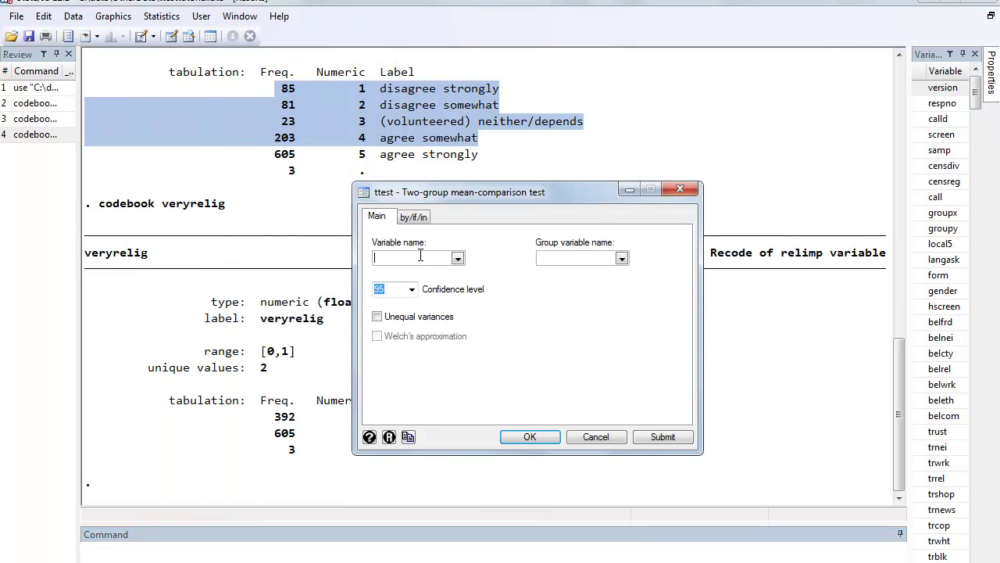
click(420, 256)
text(soctrust)
key(Tab)
text(veryrelig)
click(529, 437)
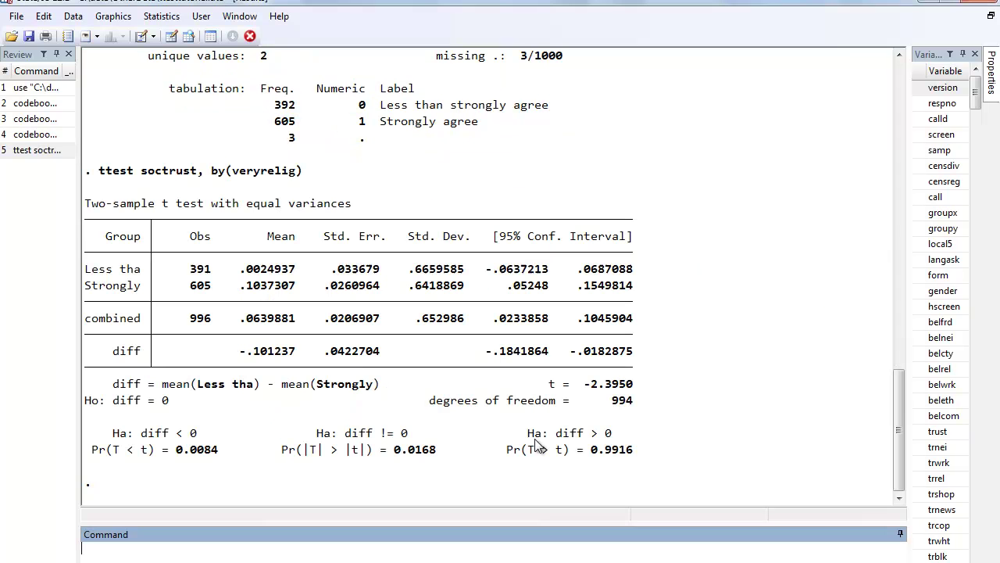
drag(102, 180, 250, 182)
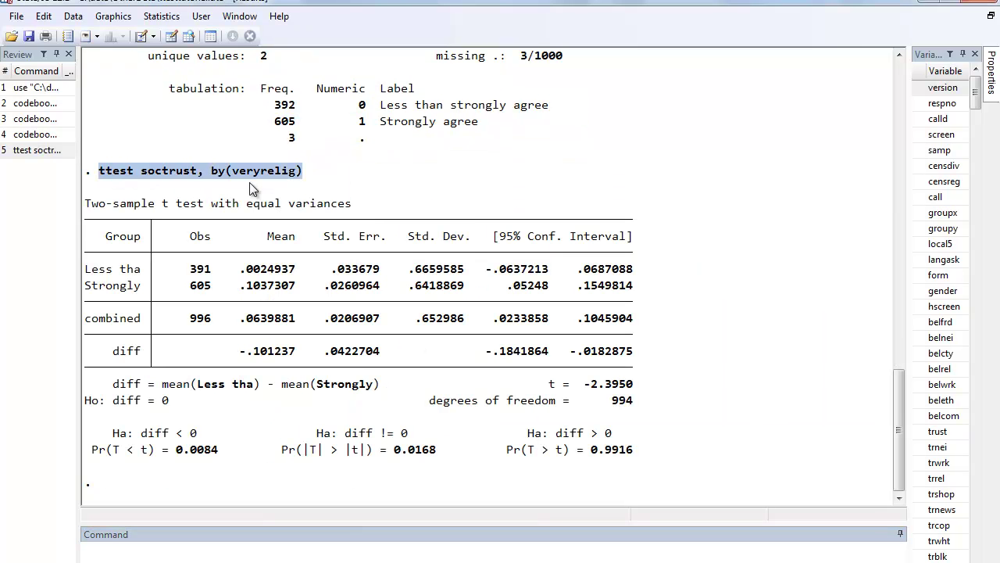
double_click(142, 174)
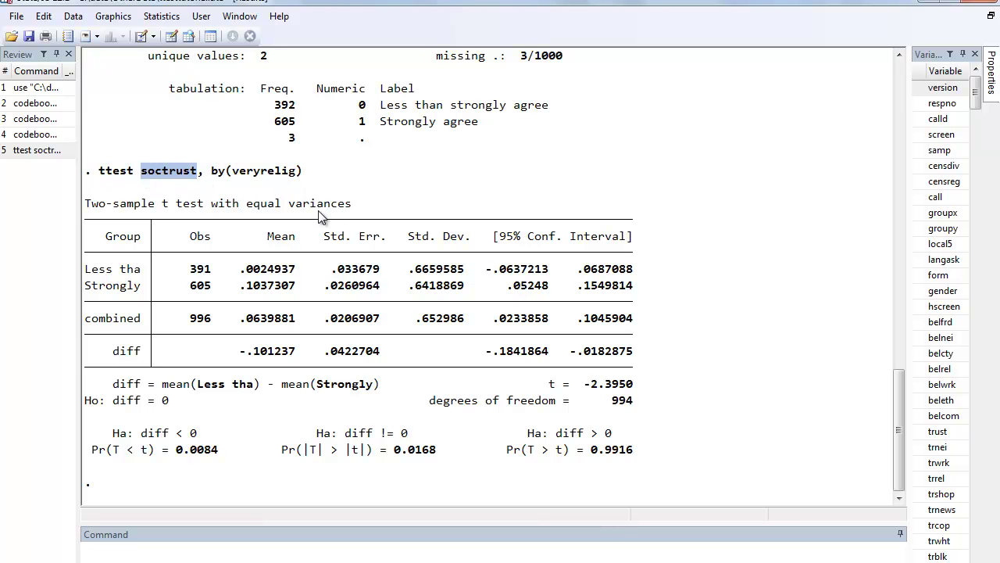
click(247, 273)
double_click(247, 273)
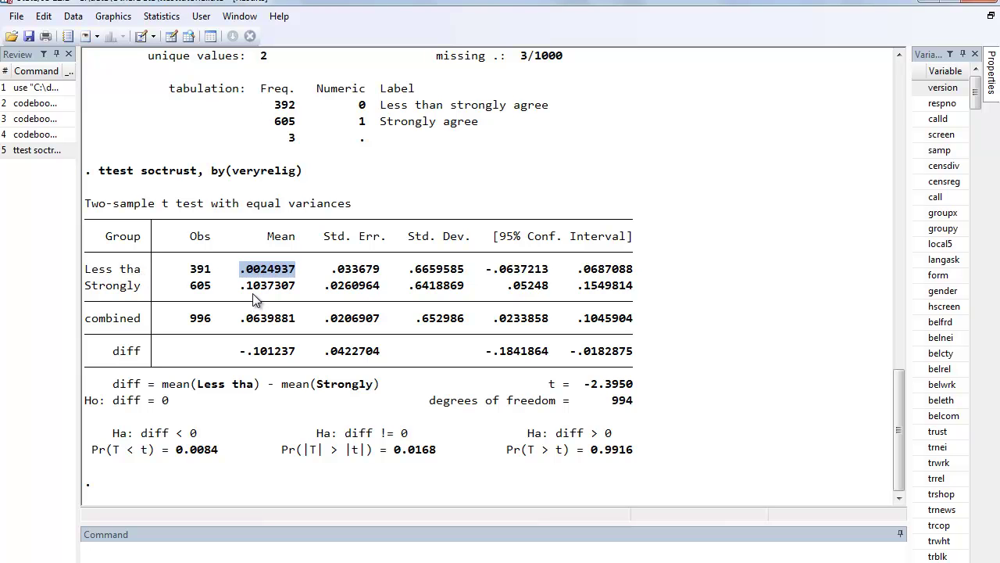
drag(107, 286, 88, 296)
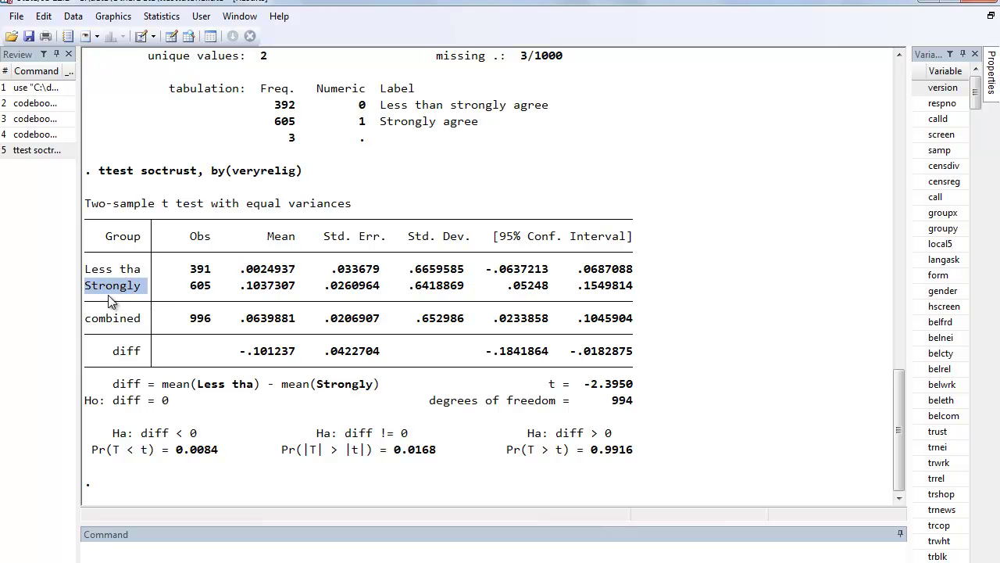
click(107, 296)
drag(241, 289, 273, 291)
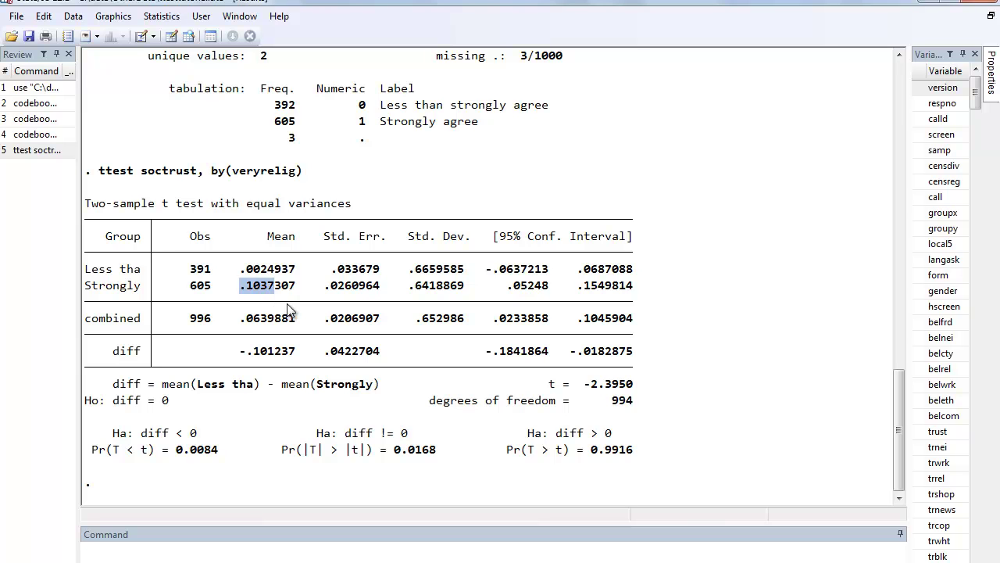
drag(241, 351, 303, 359)
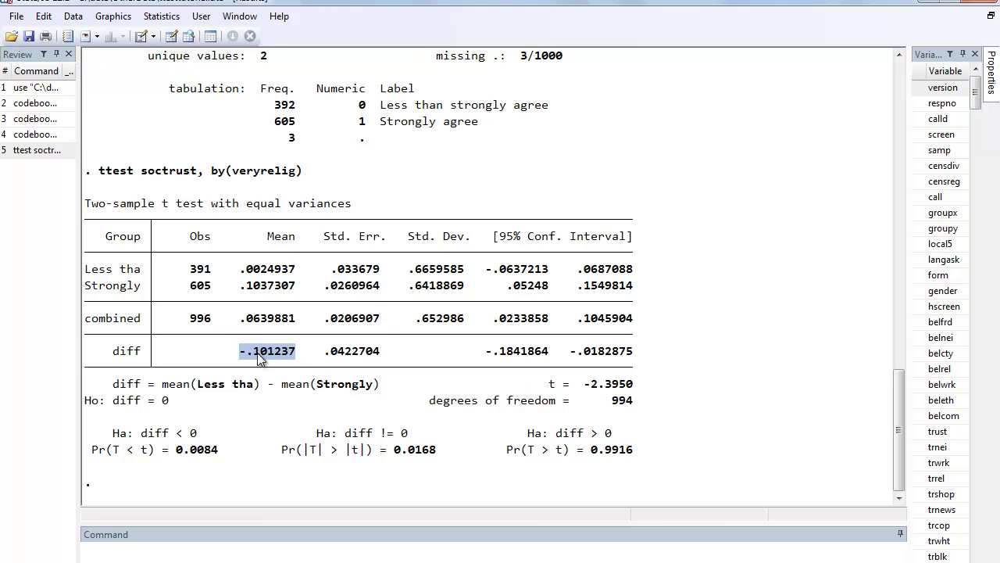
drag(258, 356, 377, 356)
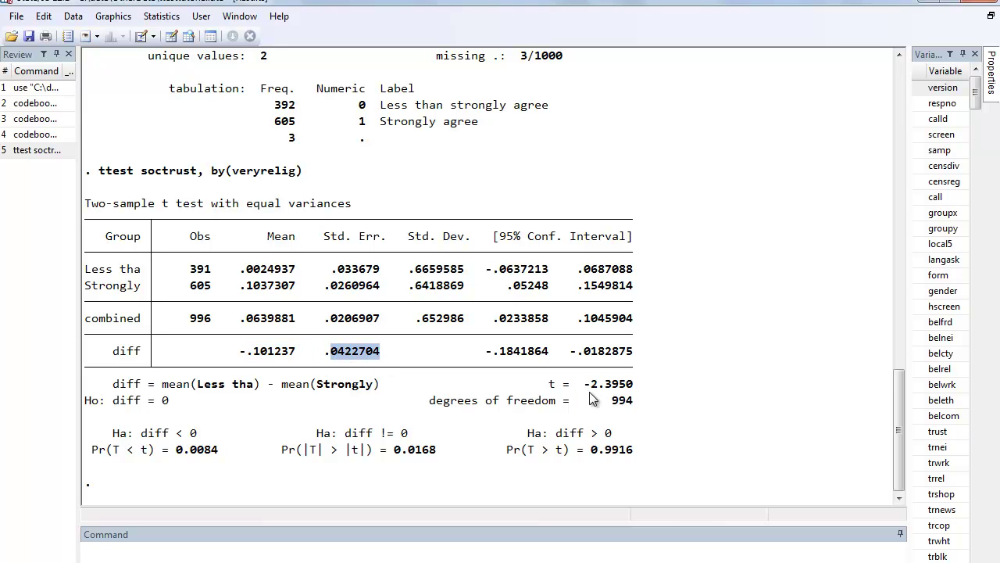
drag(584, 383, 634, 393)
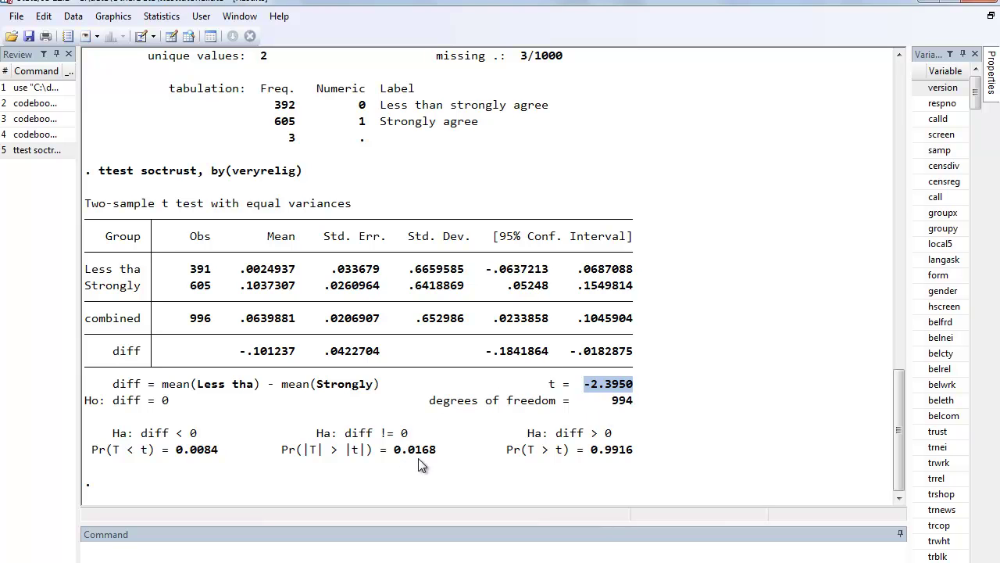
drag(395, 453, 415, 456)
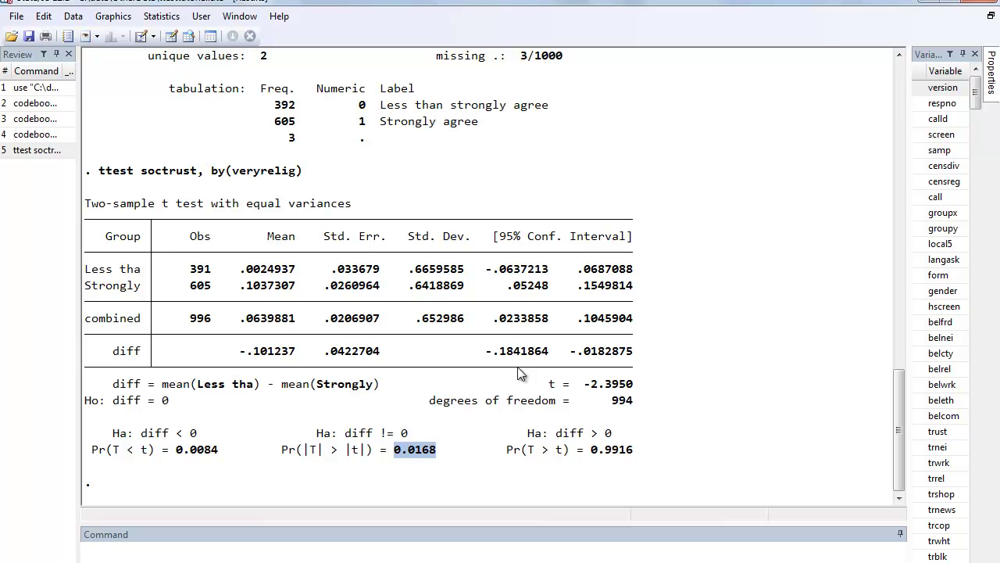
drag(495, 352, 635, 354)
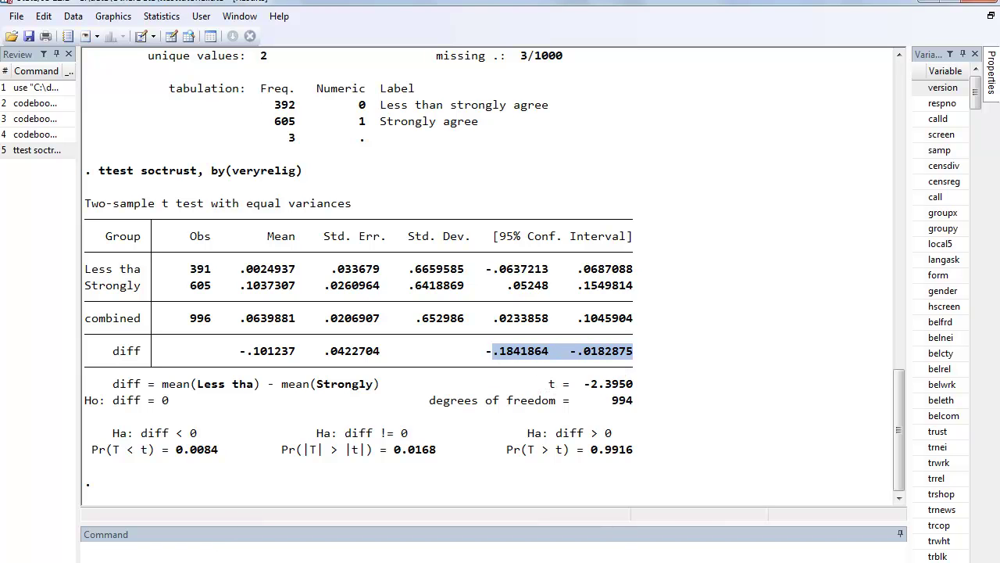
click(166, 546)
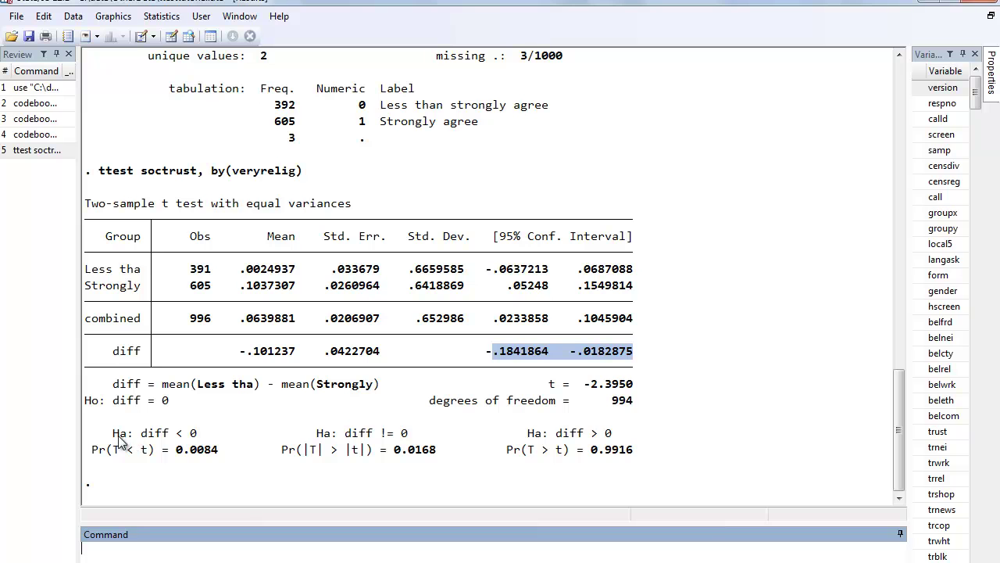
drag(84, 401, 175, 400)
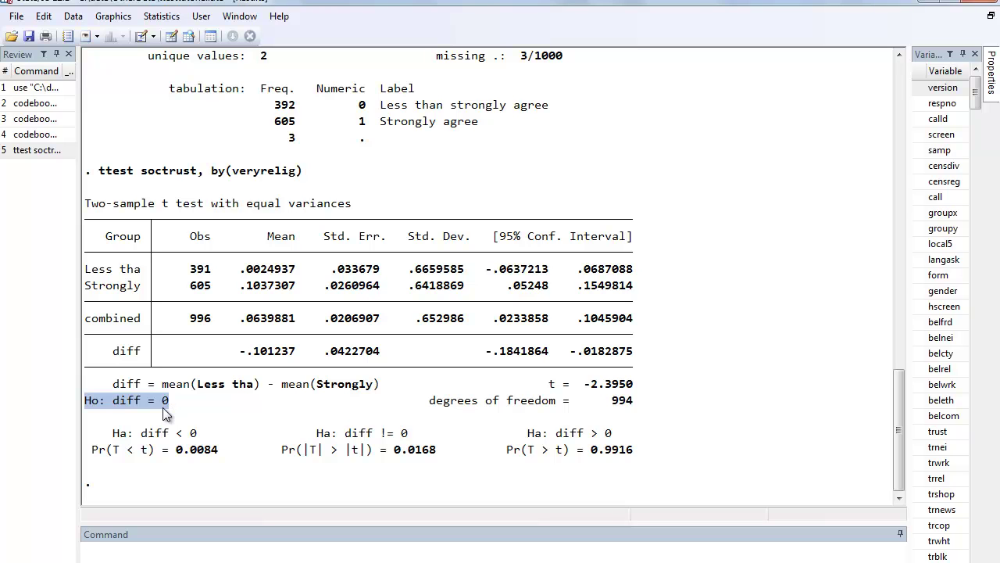
drag(86, 401, 152, 400)
drag(316, 433, 407, 442)
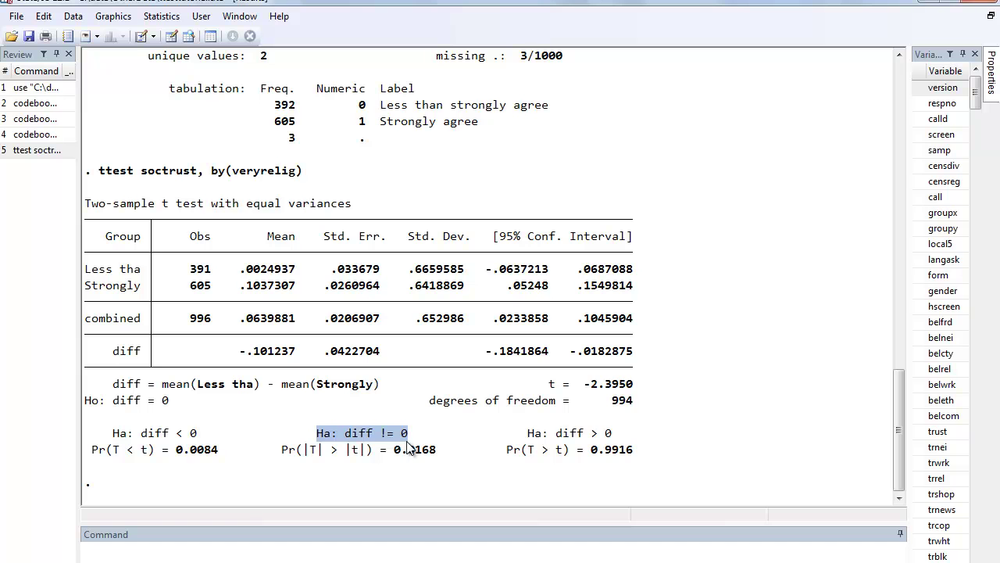
click(359, 445)
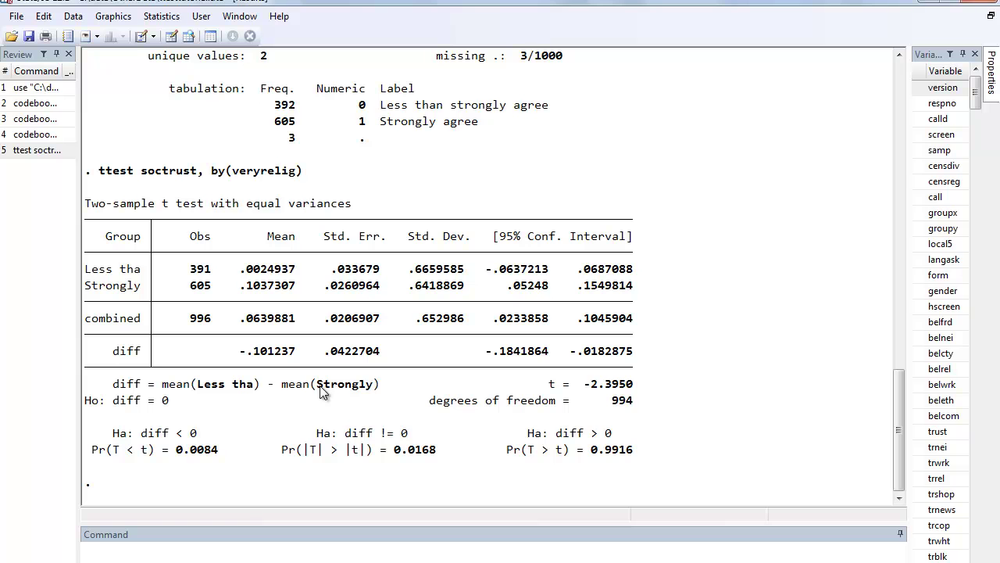
drag(393, 451, 434, 461)
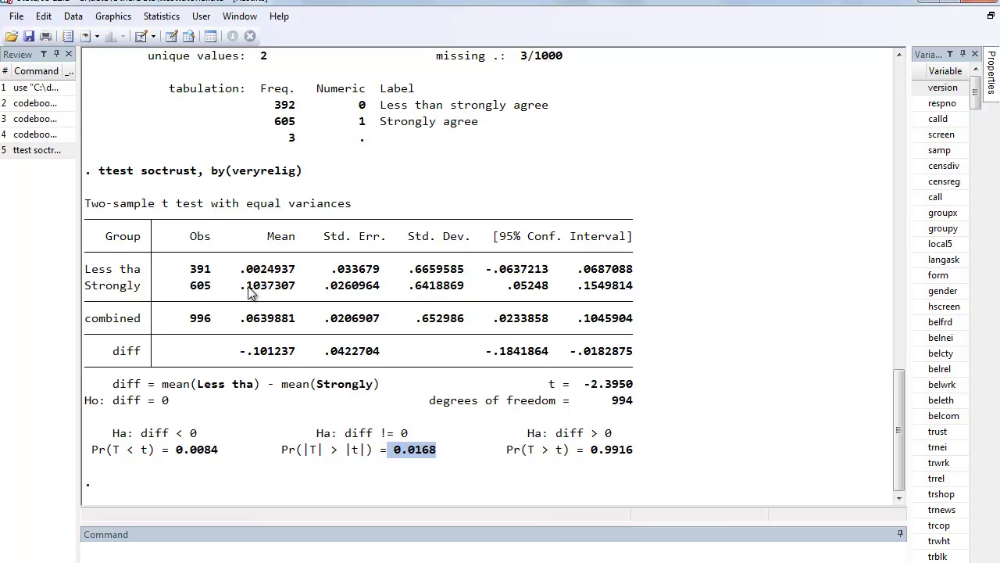
- Highlight the two group means and the mean difference -.101237 in the t-test output
drag(241, 286, 296, 293)
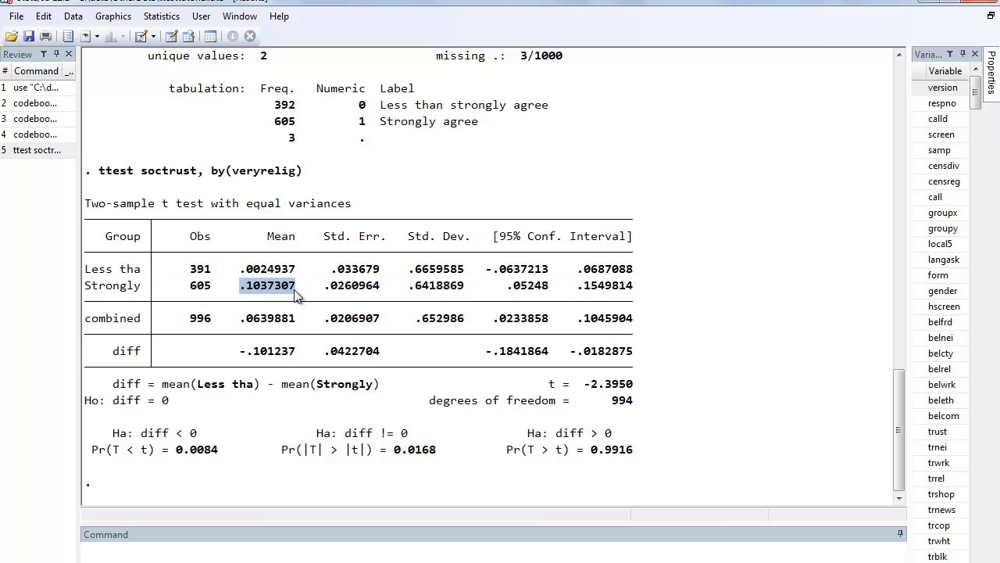
drag(240, 351, 280, 351)
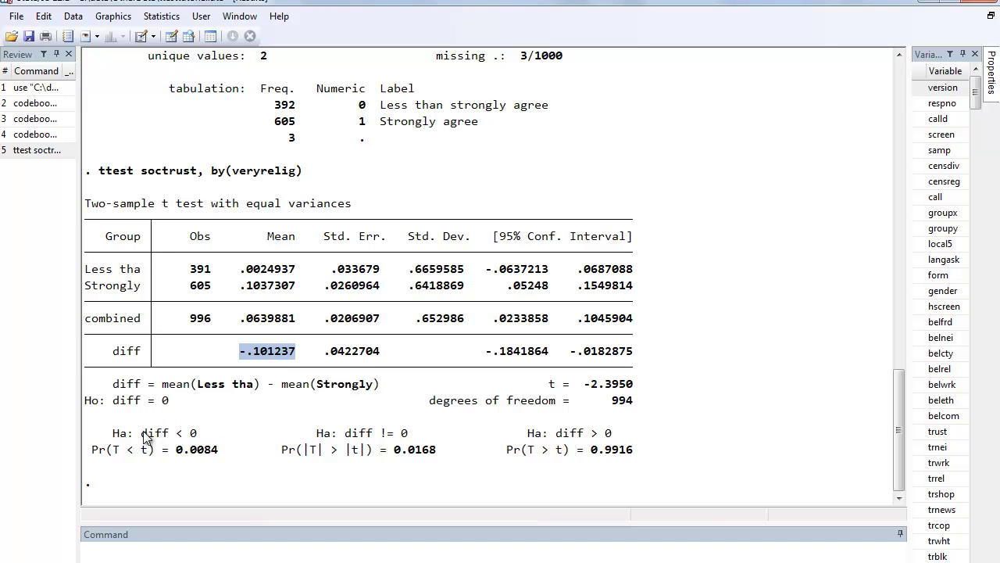
drag(141, 433, 197, 433)
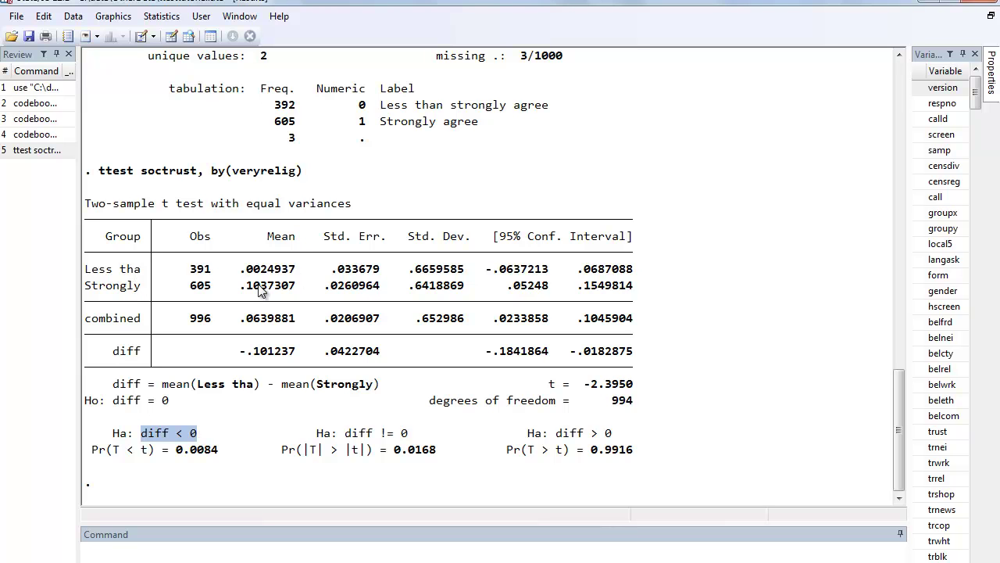
drag(238, 269, 305, 279)
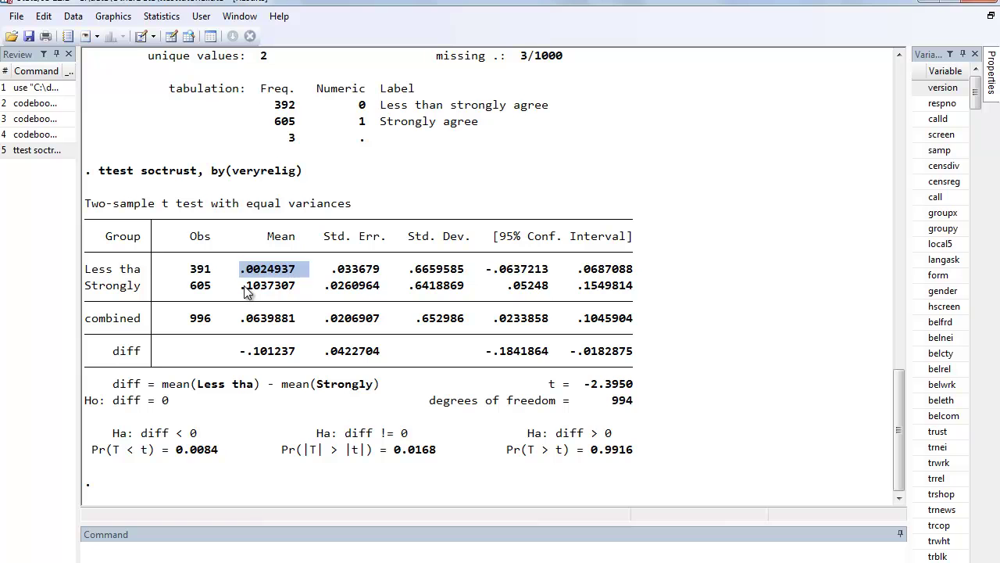
drag(243, 286, 289, 289)
drag(244, 355, 295, 353)
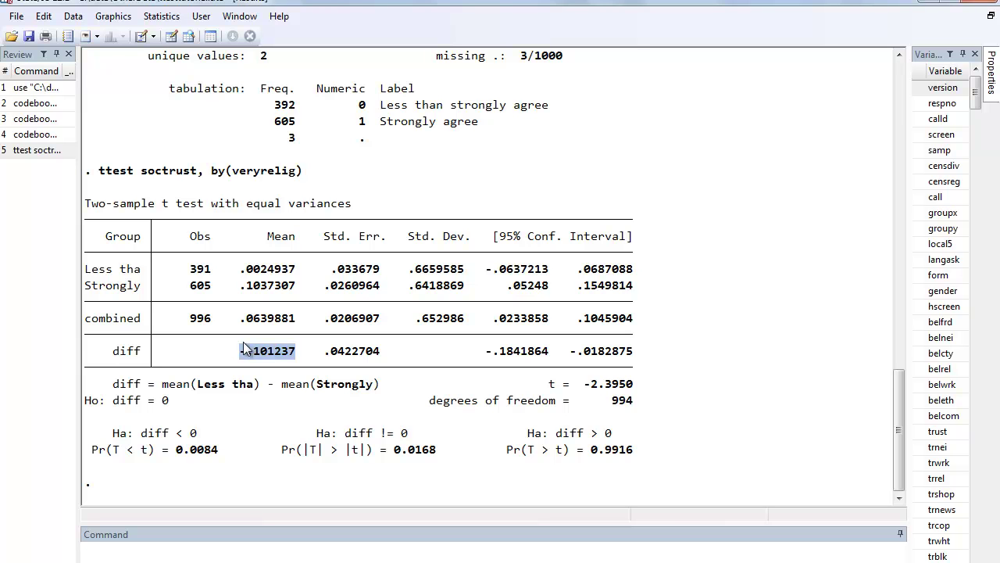
click(150, 437)
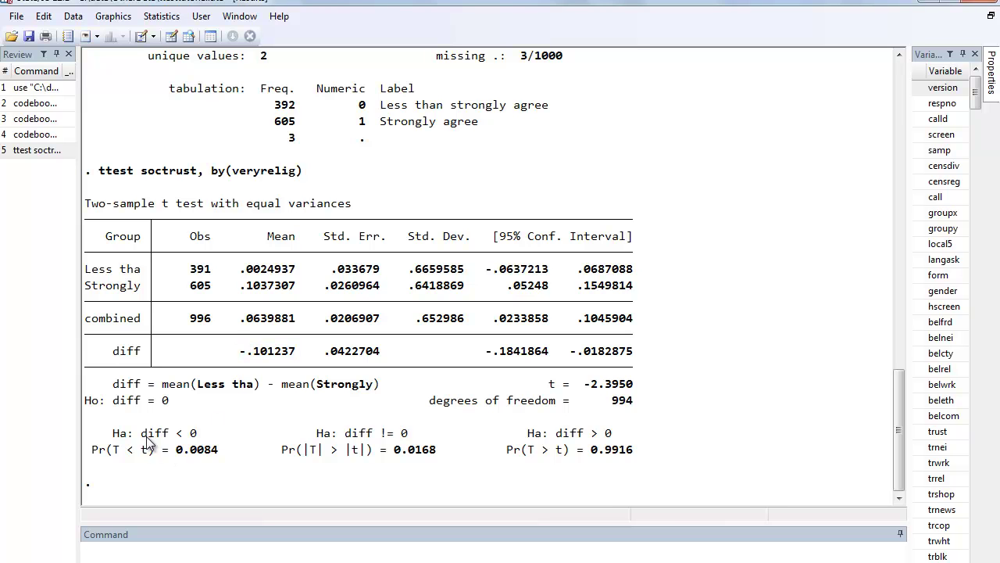
- Highlight the alternative hypotheses and their p-values, one-sided 0.0084 and two-sided 0.0168
drag(138, 435, 199, 439)
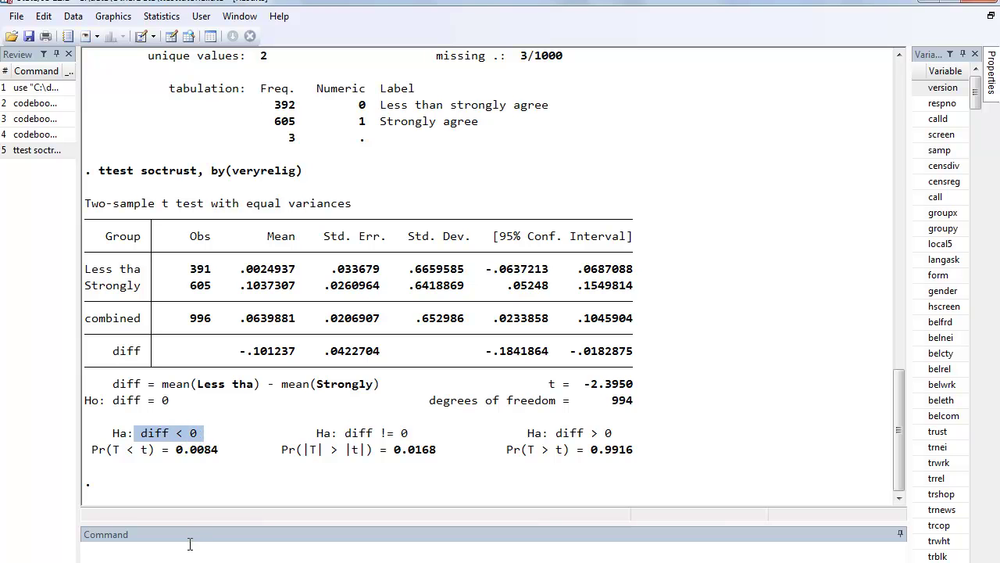
drag(188, 453, 198, 458)
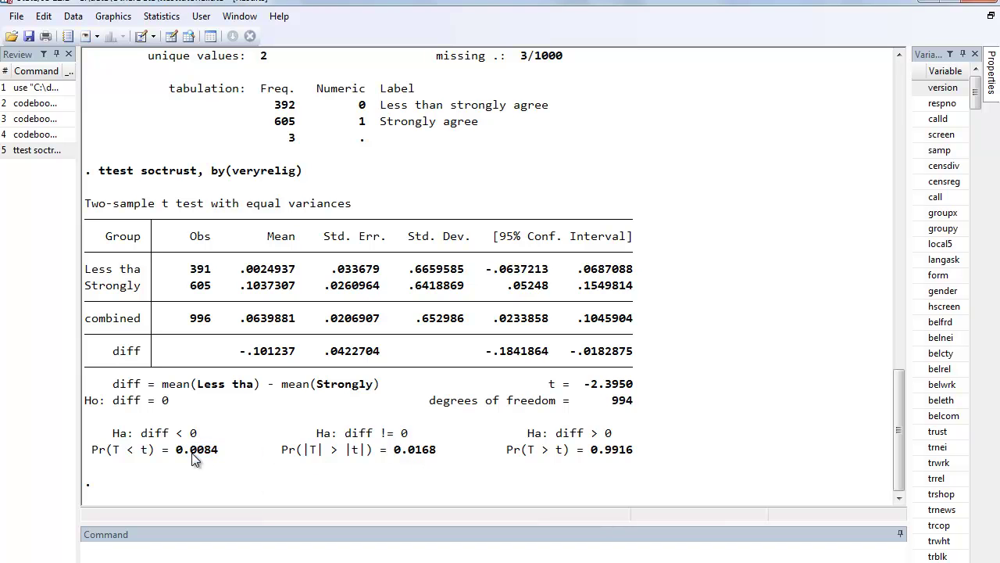
drag(408, 451, 435, 457)
drag(184, 453, 211, 457)
drag(317, 435, 406, 439)
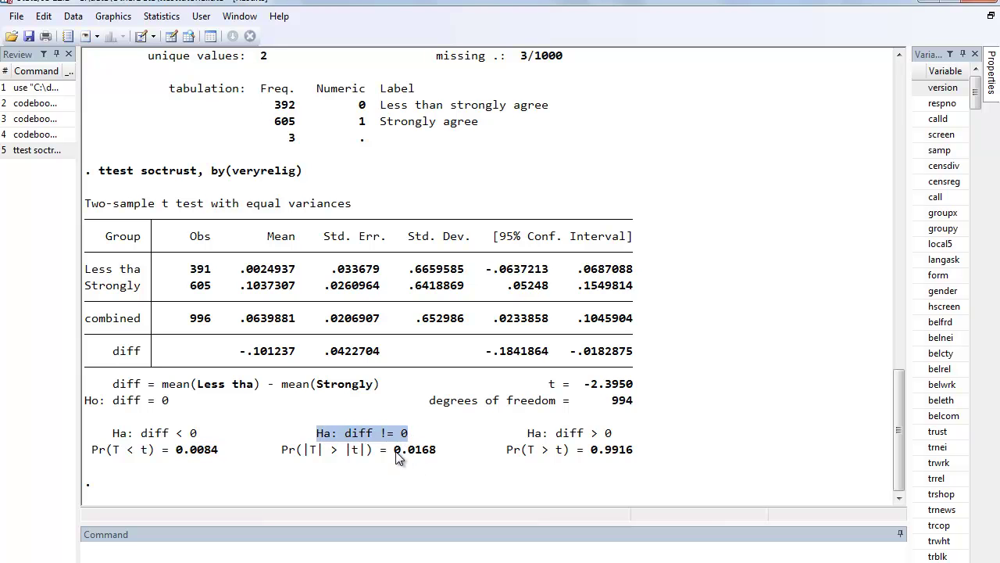
drag(393, 452, 434, 453)
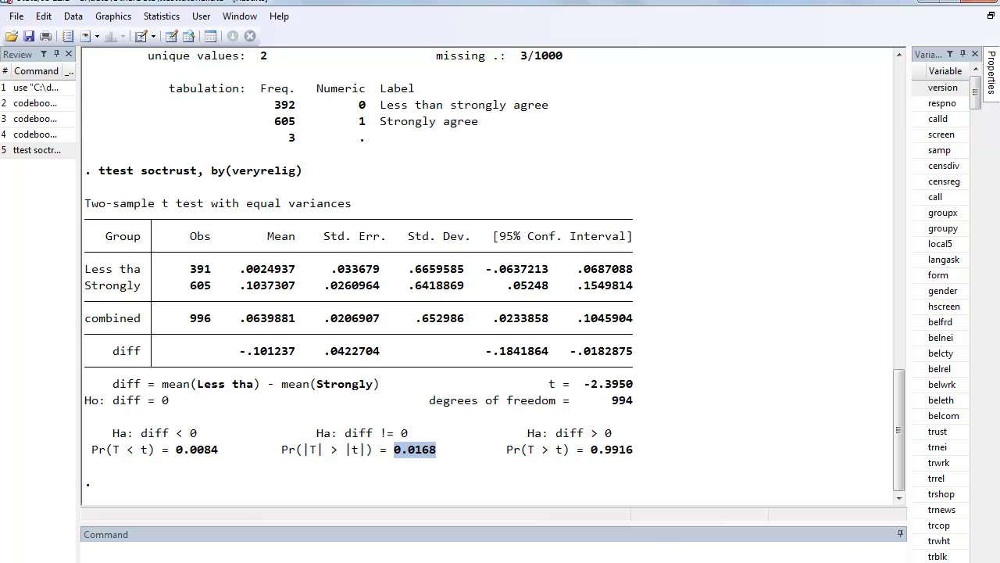
- Plot a histogram of soctrust
click(598, 500)
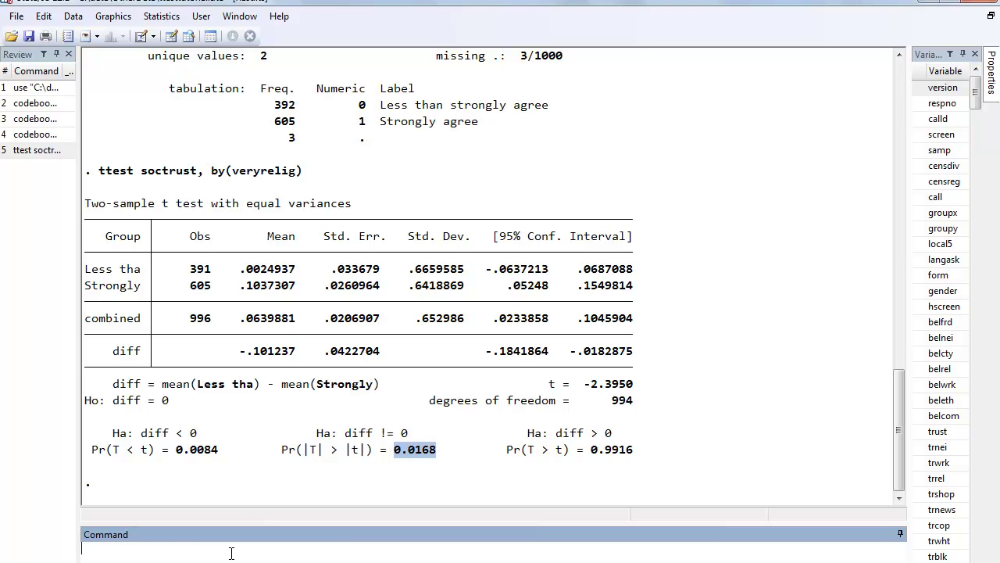
text(histogram soctrust)
key(Return)
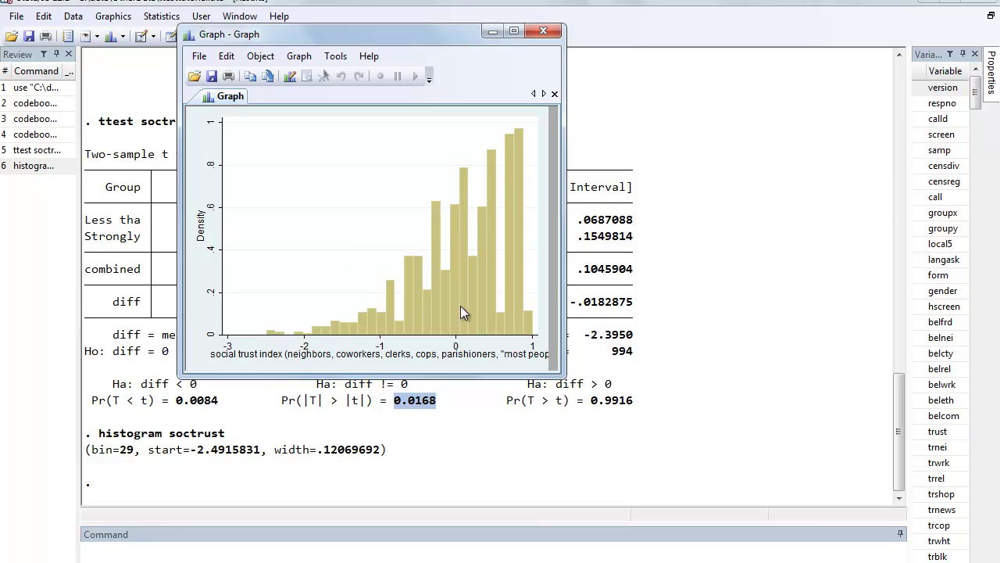
- Close the histogram and run the sktest normality test on soctrust
click(542, 31)
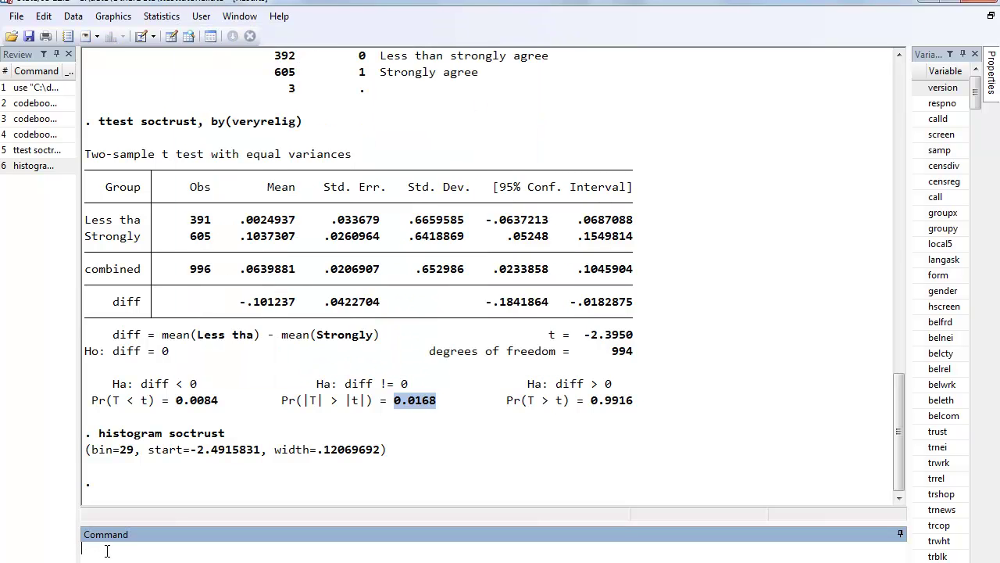
text(skit)
key(BackSpace)
key(BackSpace)
text(test soctrust)
key(Return)
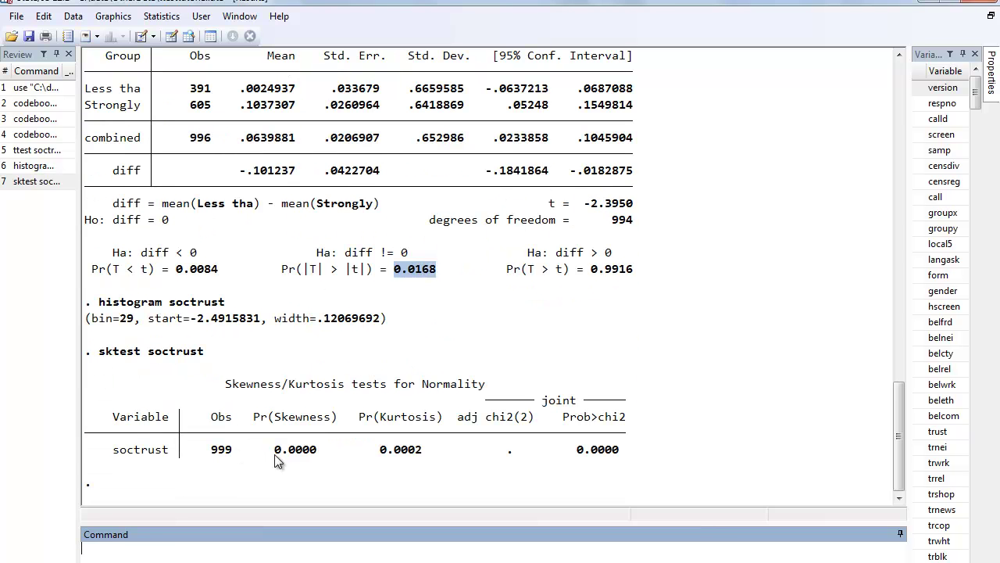
- Highlight the skewness p-value 0.0000 and kurtosis p-value 0.0002
drag(276, 453, 300, 452)
drag(387, 450, 401, 452)
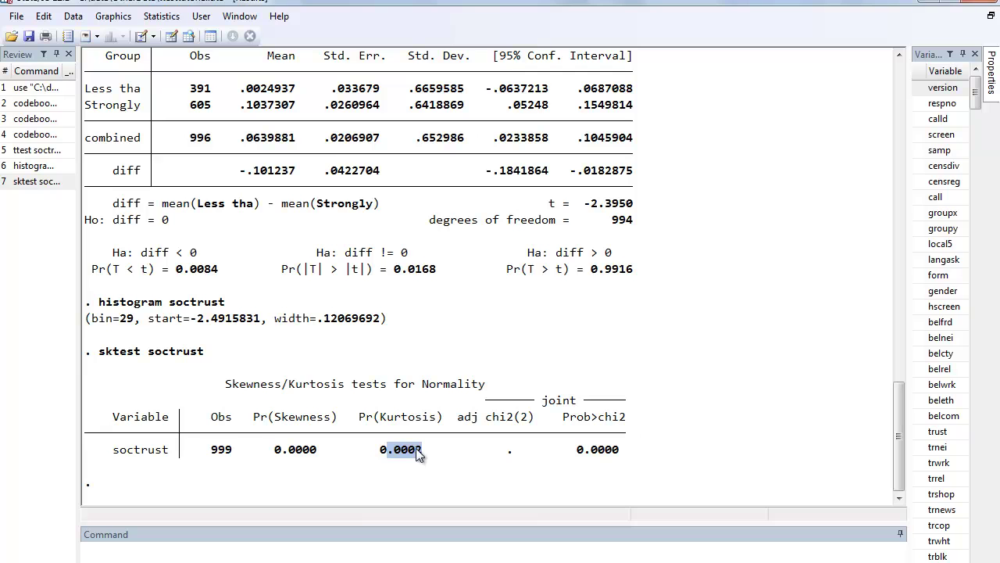
click(125, 556)
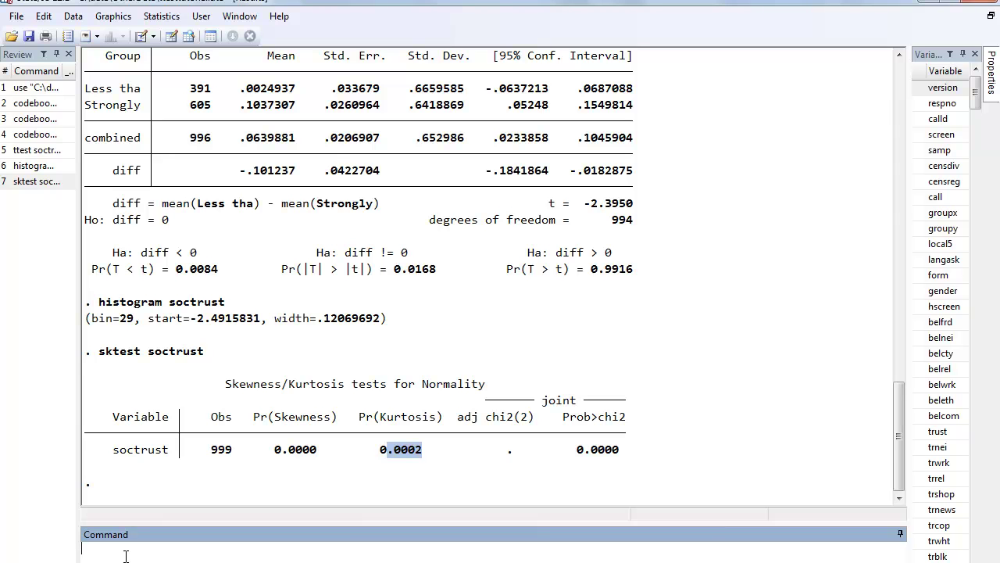
drag(903, 423, 887, 387)
drag(189, 170, 211, 171)
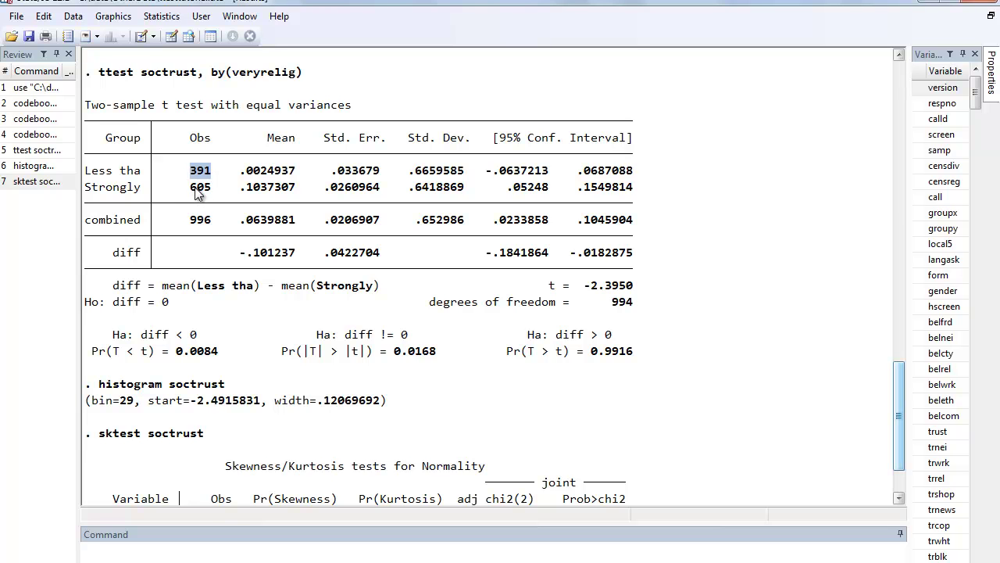
click(190, 189)
drag(190, 188, 213, 189)
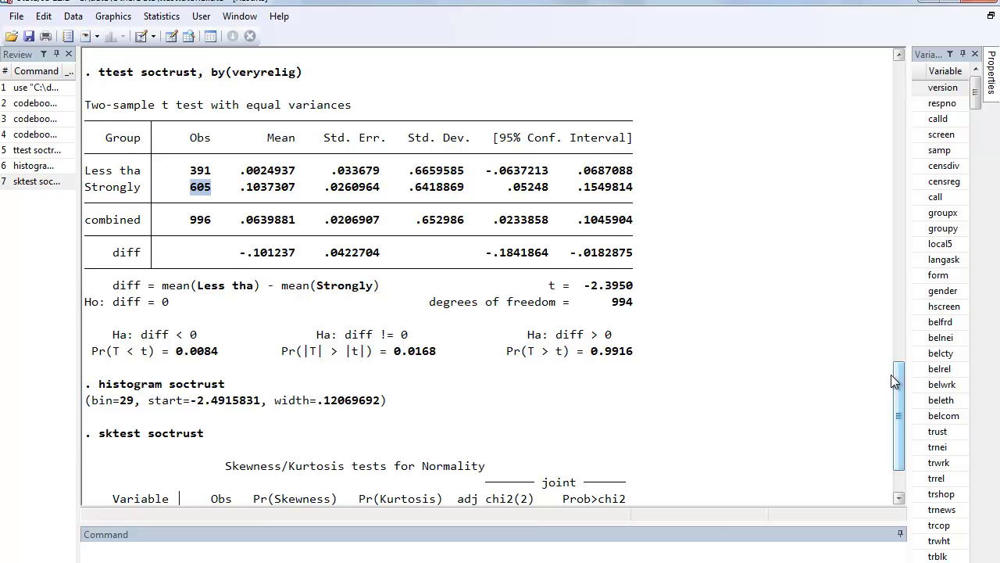
drag(897, 375, 901, 406)
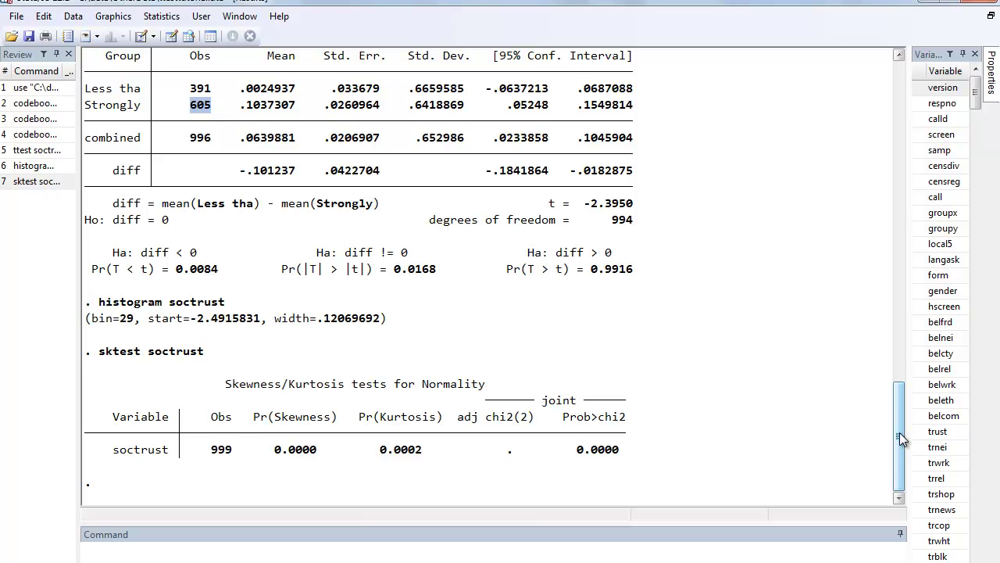
drag(901, 453, 903, 436)
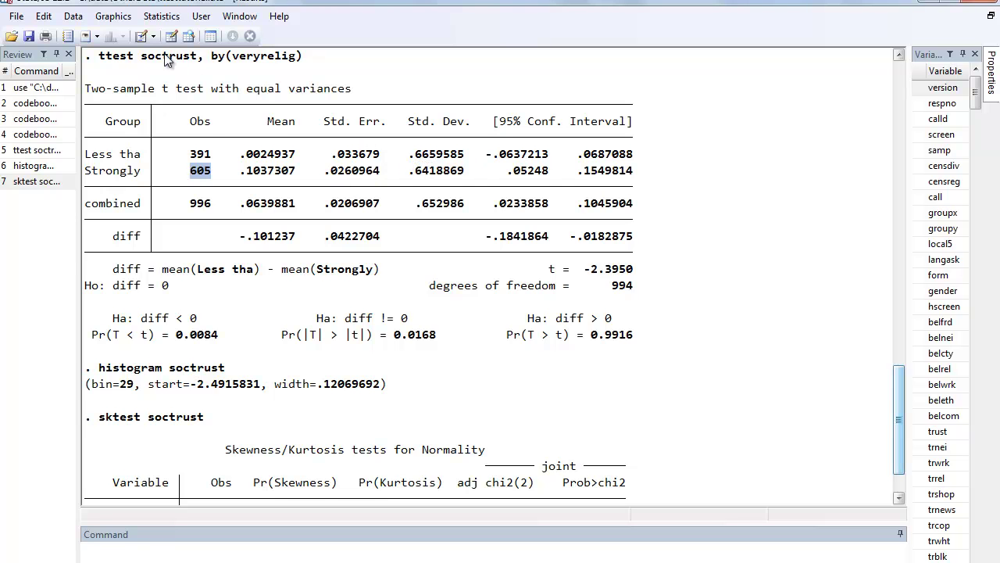
drag(409, 154, 465, 176)
scroll(898, 409, down, 2)
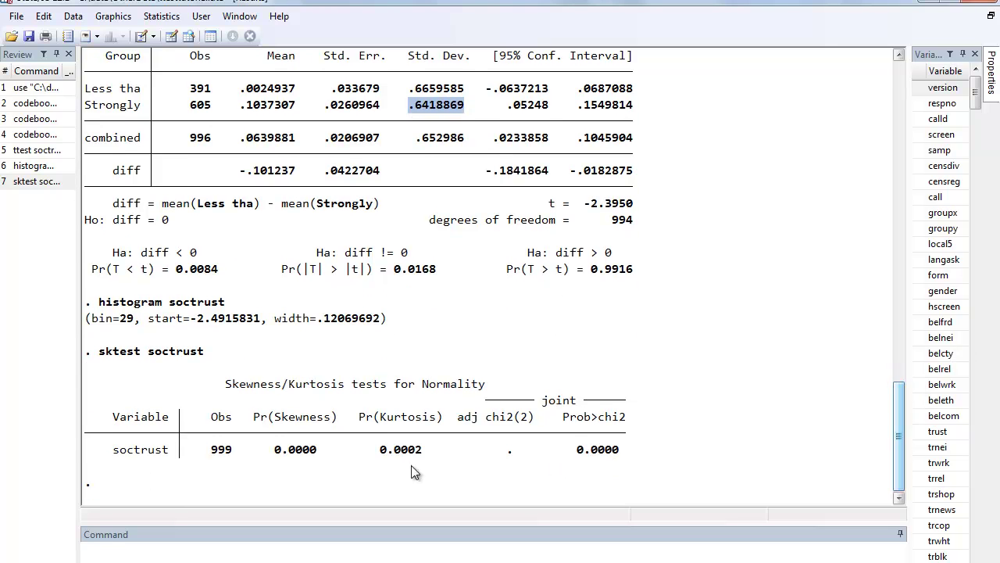
- Run the variance-comparison test of soctrust by veryrelig, giving f = 1.0764 and p = 0.4181
click(122, 550)
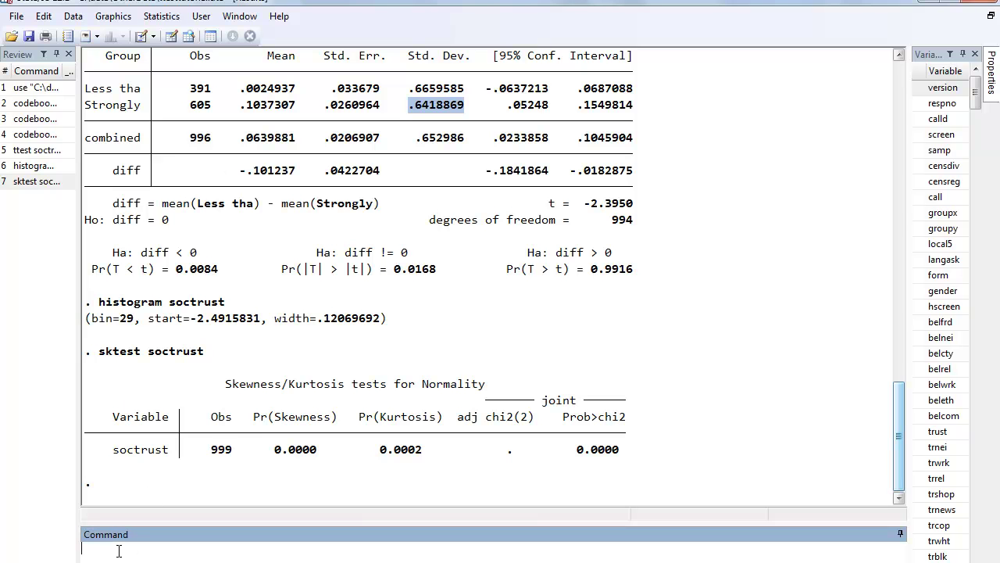
click(179, 20)
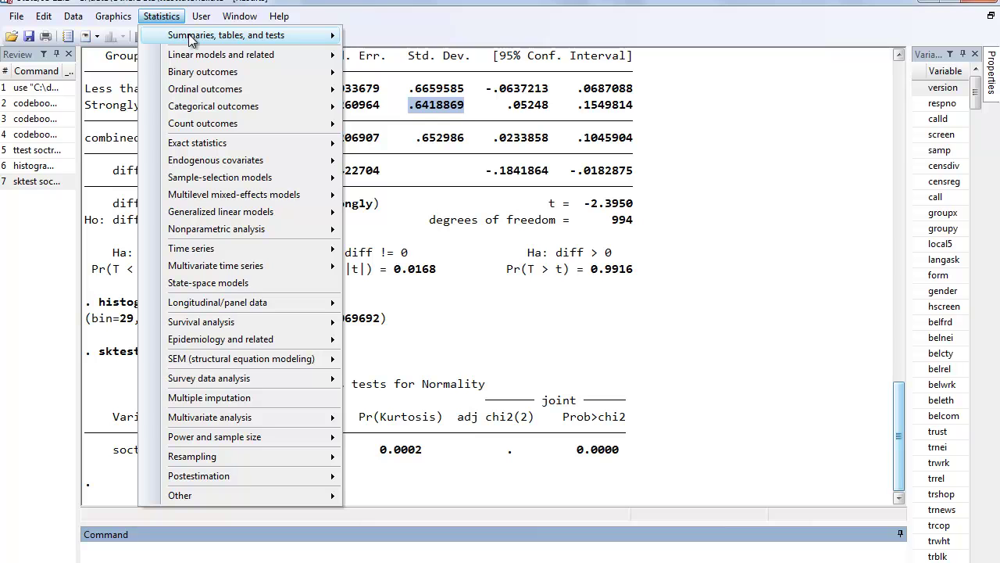
mouse_move(207, 36)
mouse_move(449, 73)
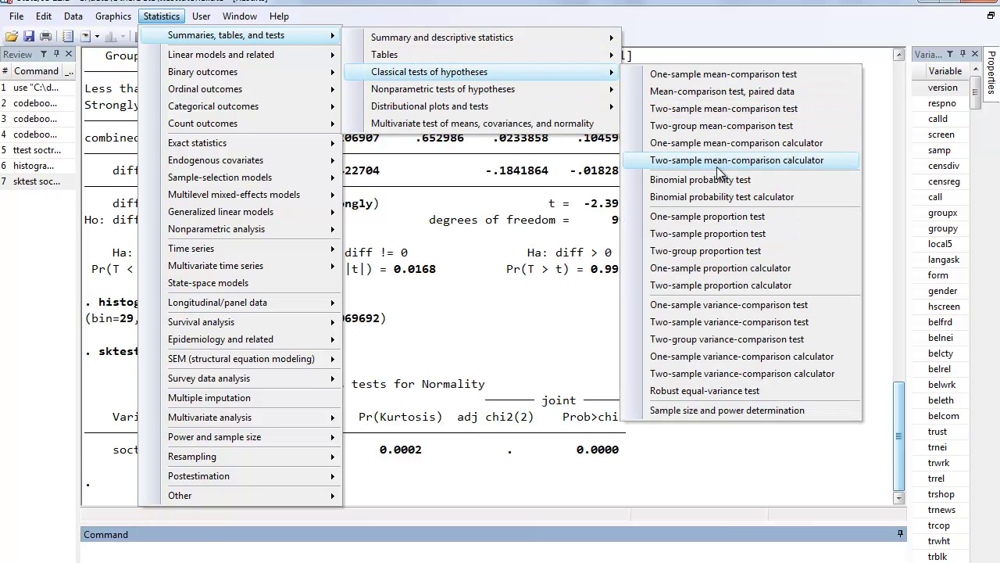
click(746, 341)
text(soctrust)
text(veryrelig)
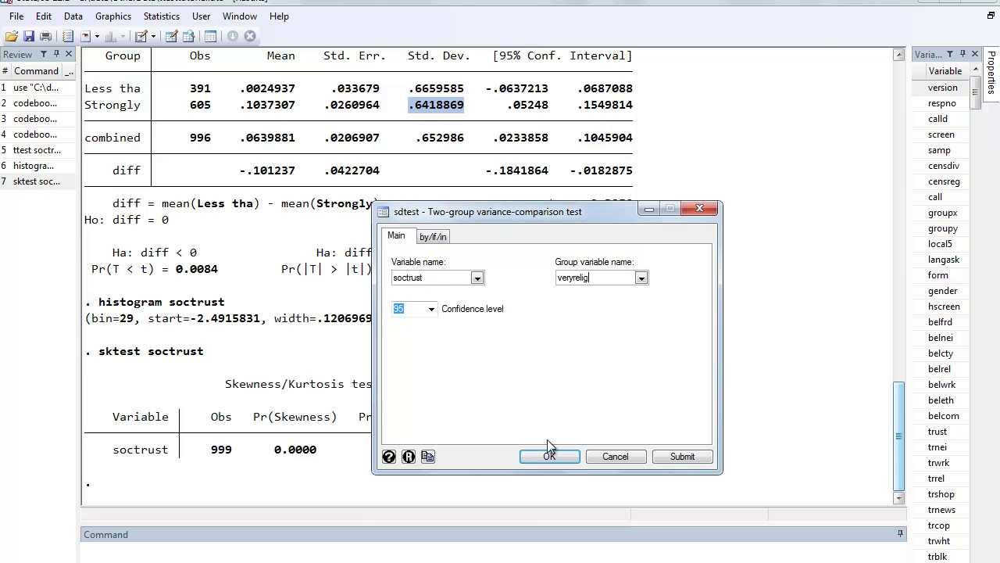
click(553, 456)
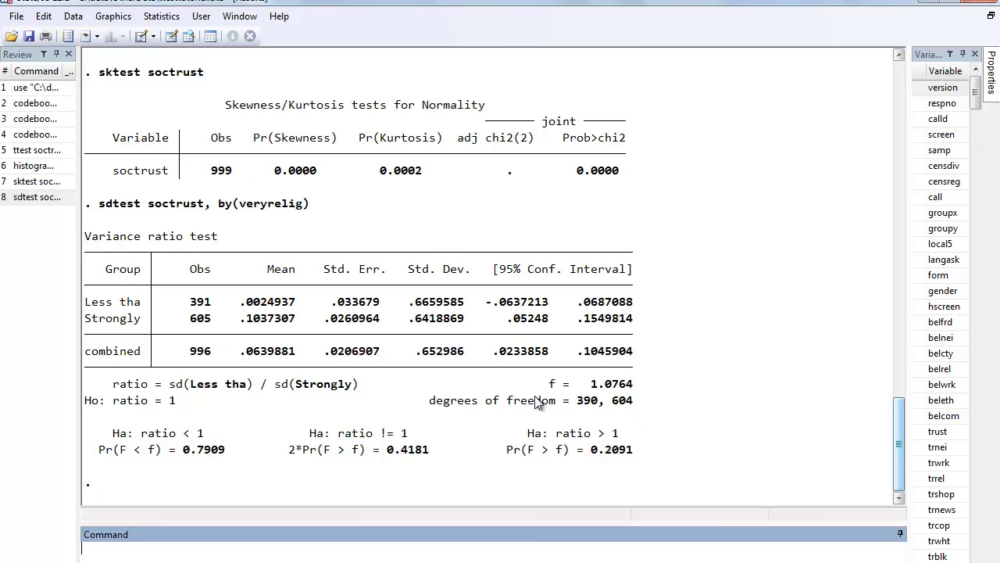
drag(550, 383, 637, 390)
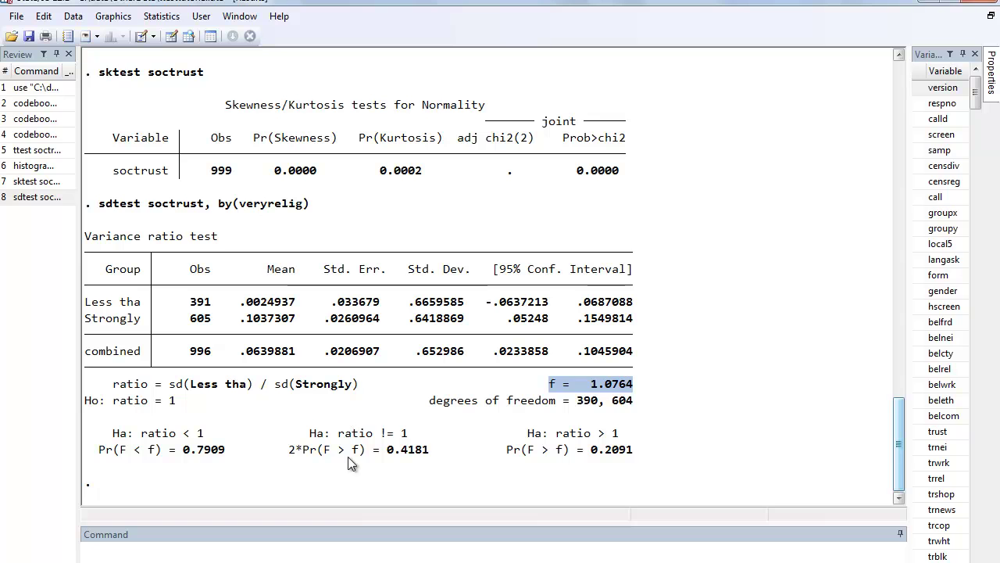
drag(360, 452, 433, 461)
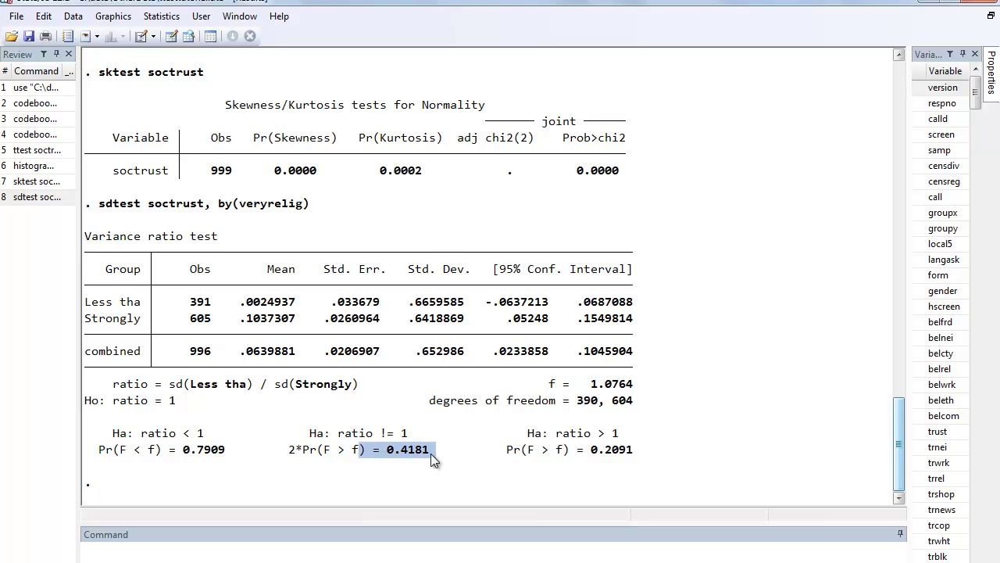
drag(114, 402, 174, 400)
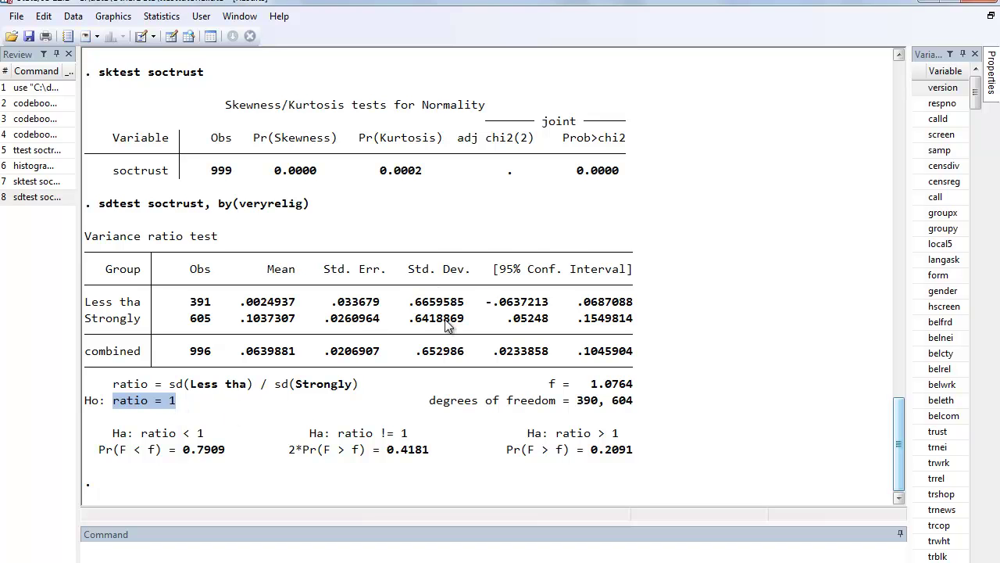
drag(172, 401, 177, 401)
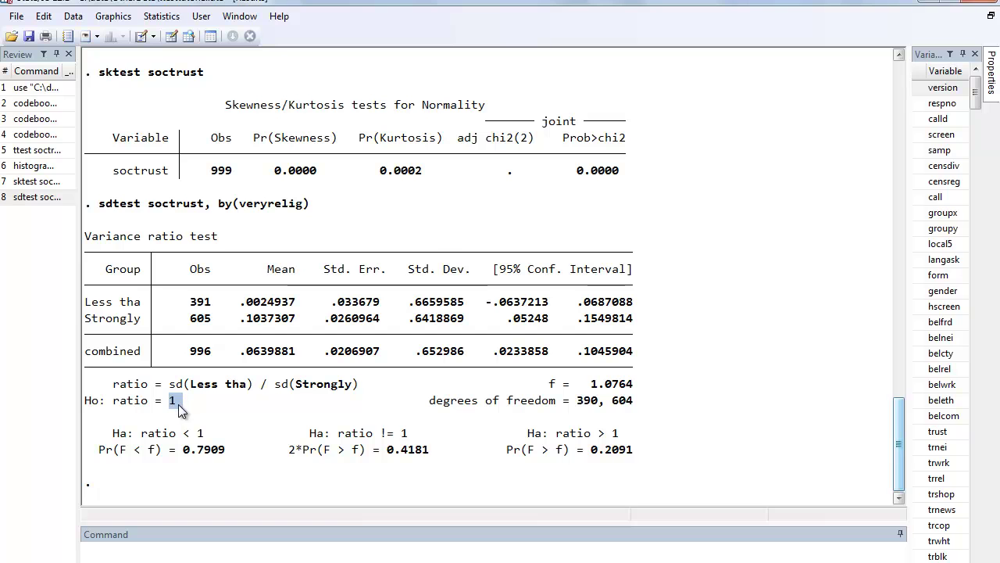
click(177, 398)
drag(393, 451, 414, 459)
- Rerun the soctrust-by-veryrelig t-test with the Unequal variances option checked
click(171, 17)
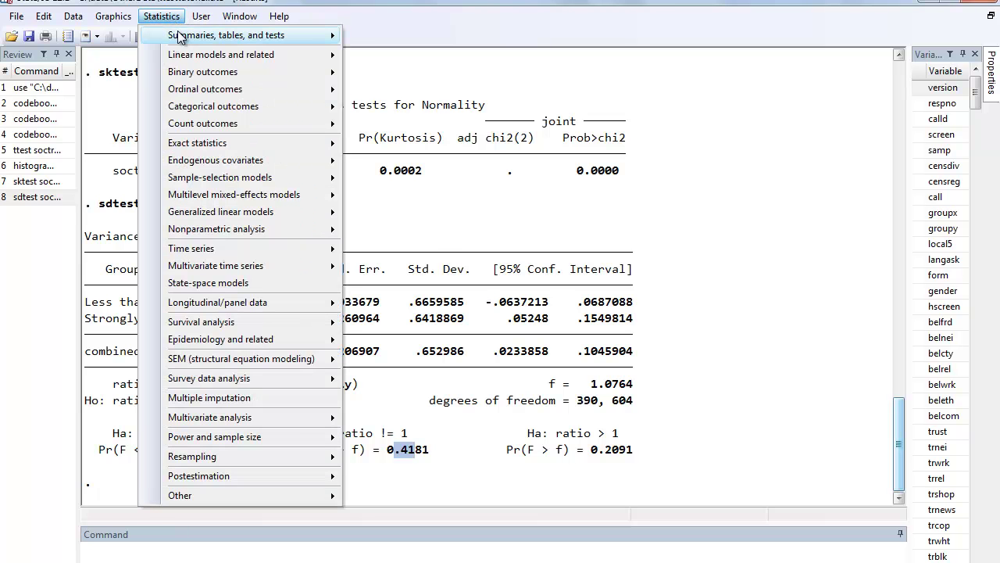
mouse_move(545, 78)
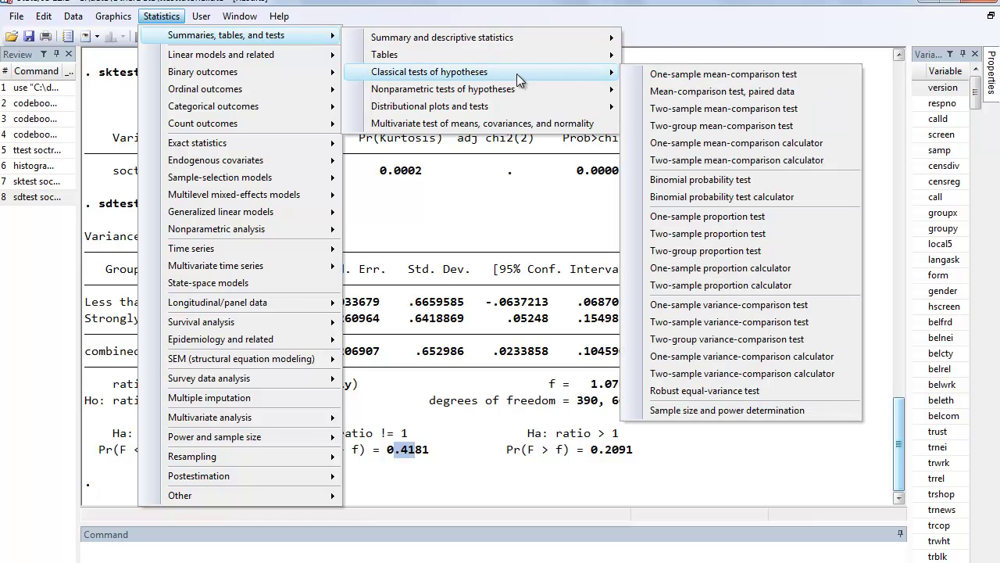
click(672, 125)
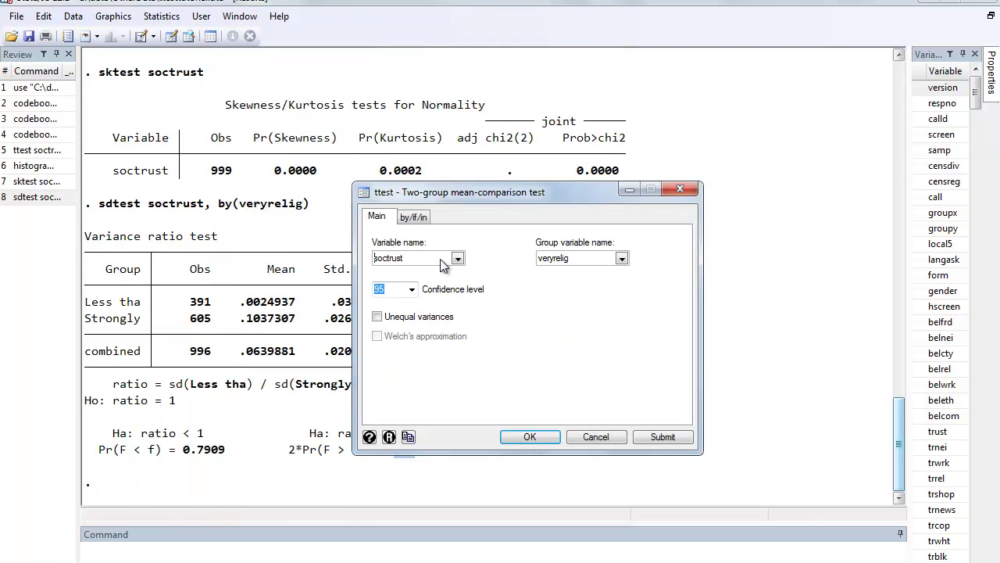
click(377, 316)
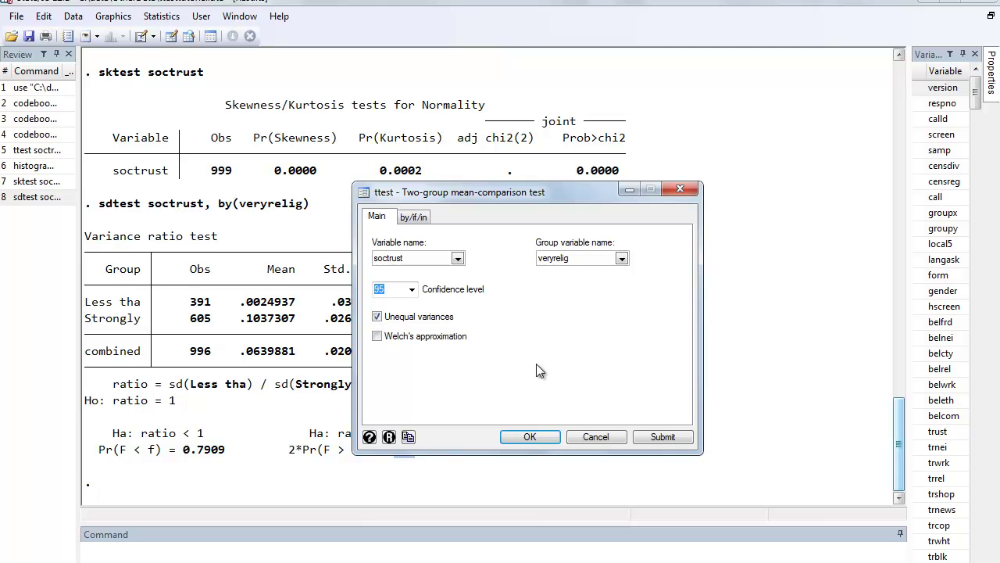
click(529, 436)
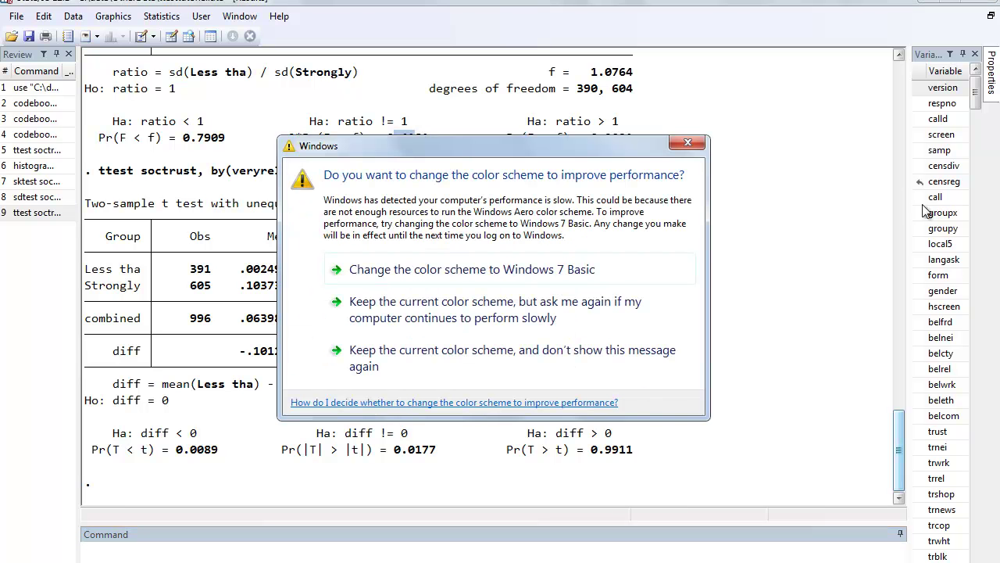
click(689, 144)
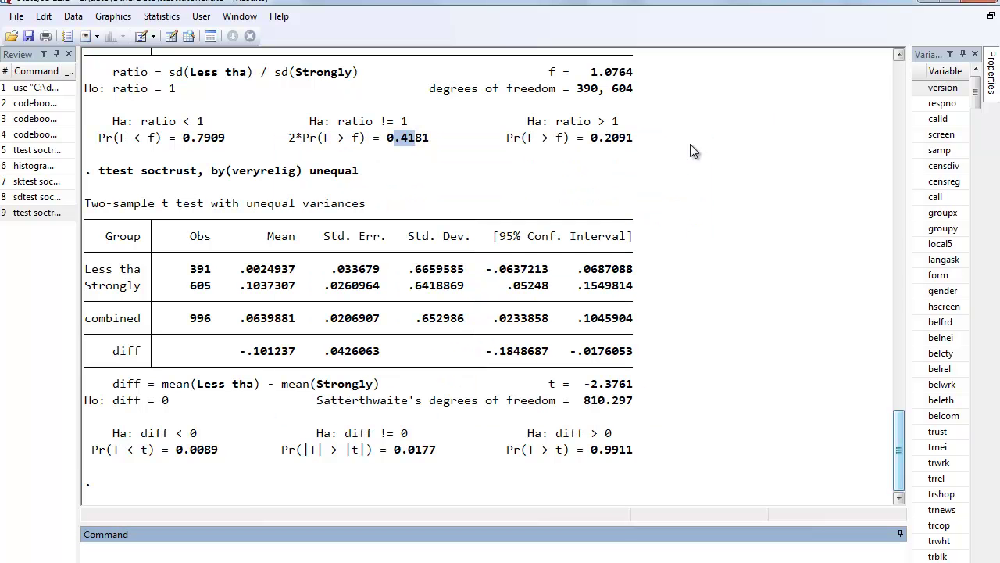
click(682, 221)
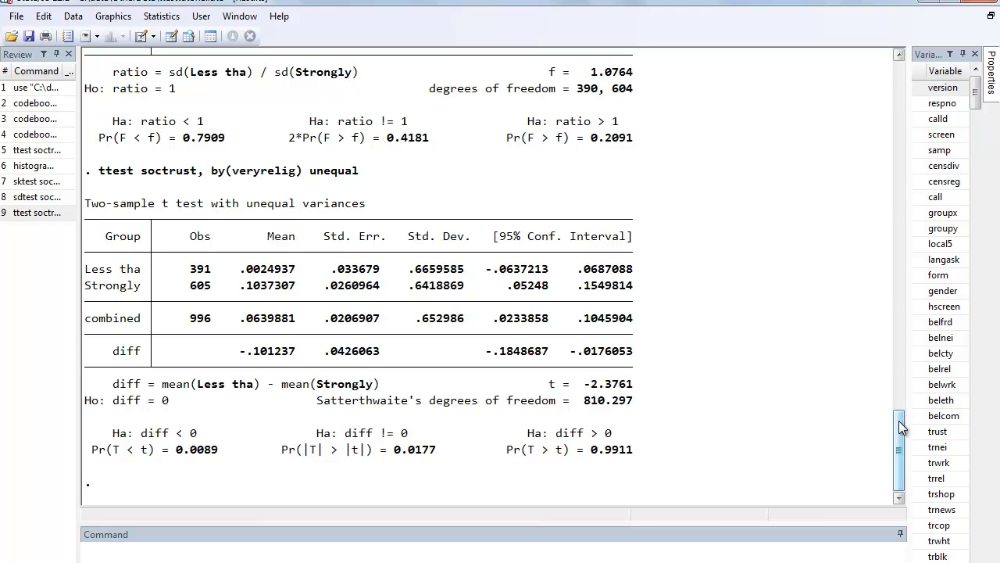
drag(190, 270, 213, 291)
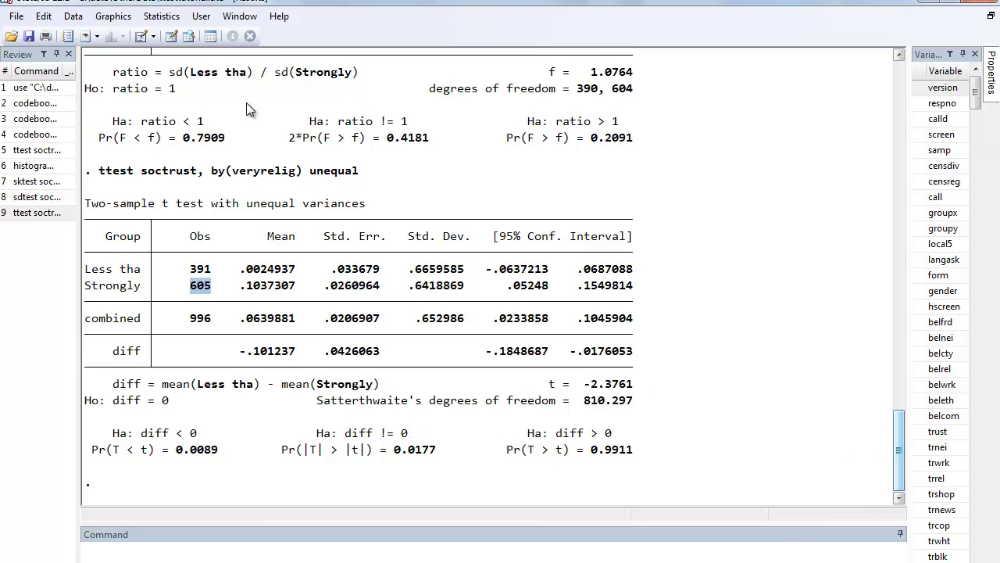
- Run the Wilcoxon rank-sum test of soctrust grouped by veryrelig, giving z = -2.387
click(166, 19)
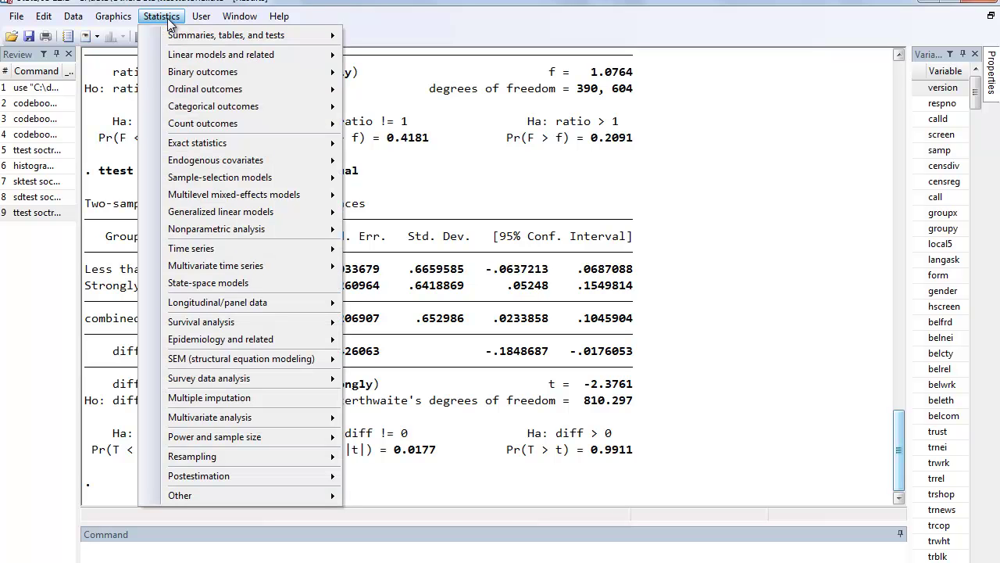
mouse_move(246, 37)
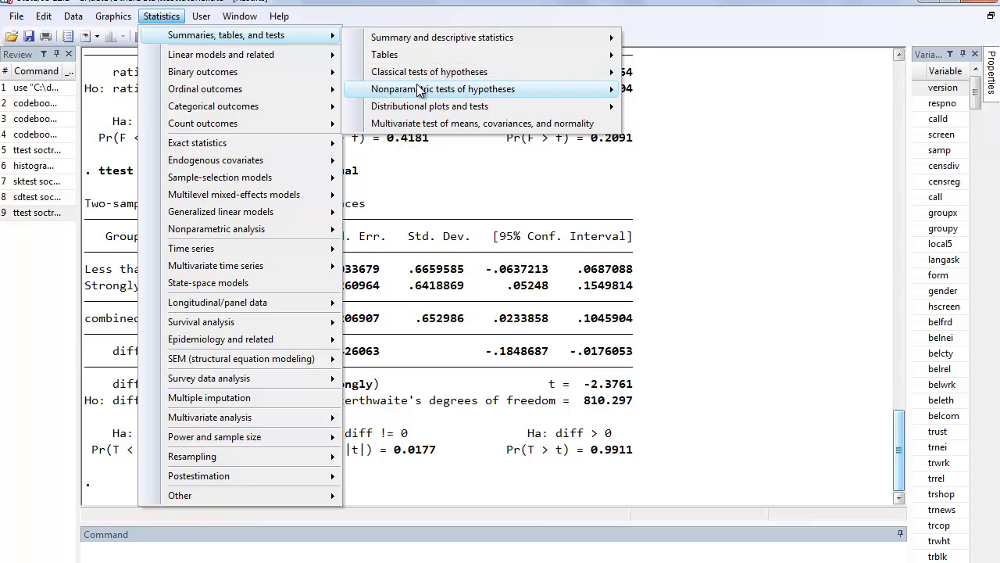
mouse_move(422, 91)
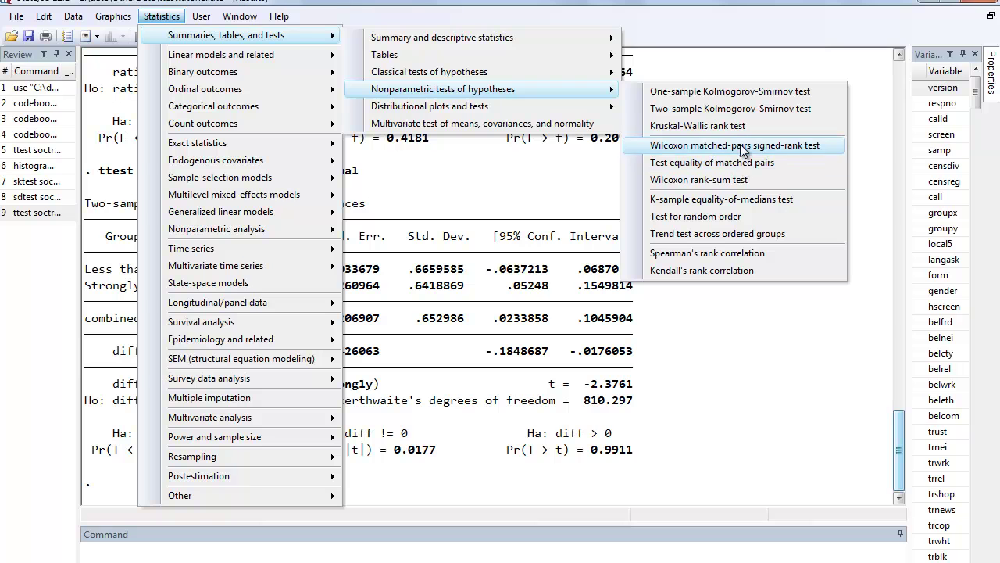
click(695, 181)
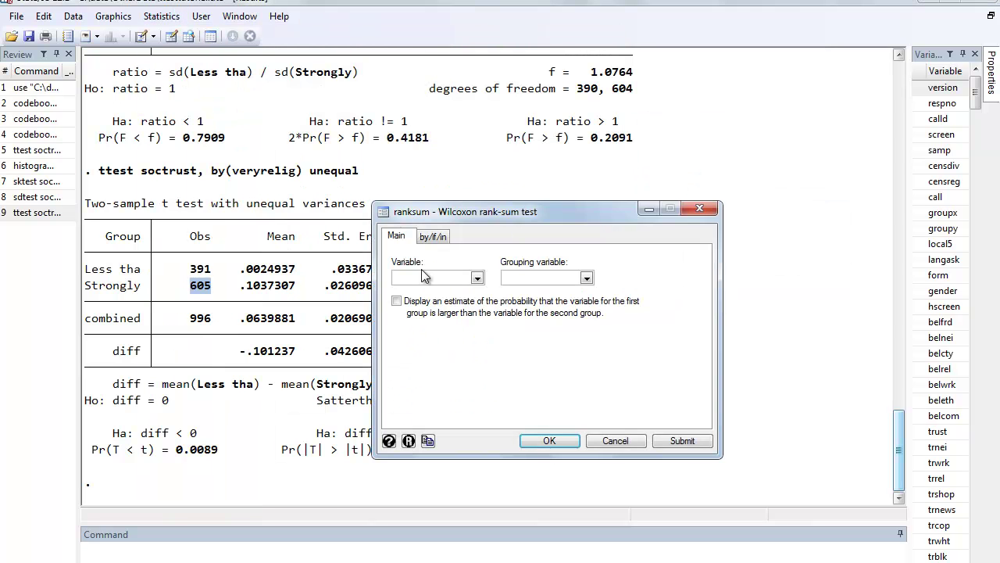
text(soctrust)
text(veryrelig)
click(537, 438)
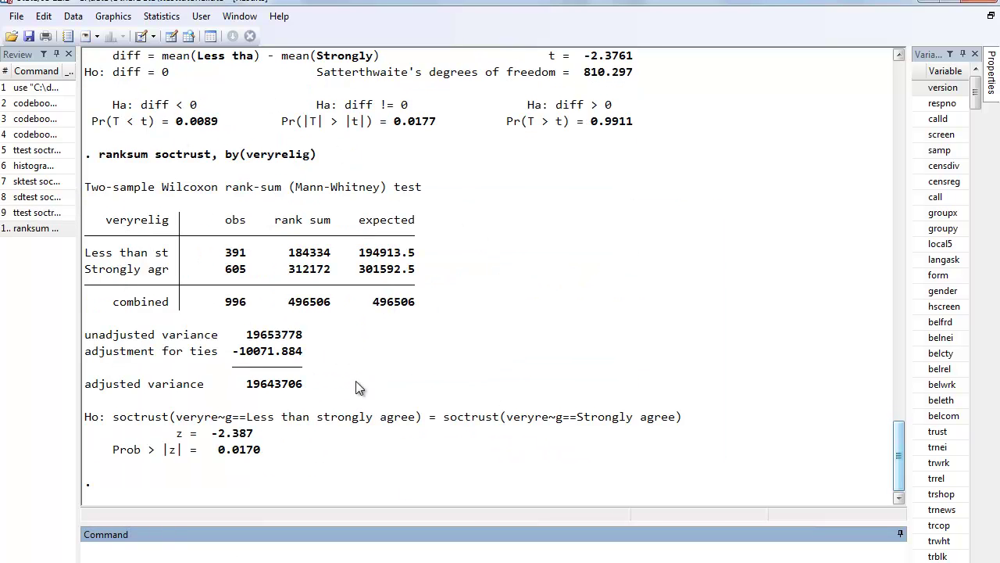
drag(287, 260, 324, 260)
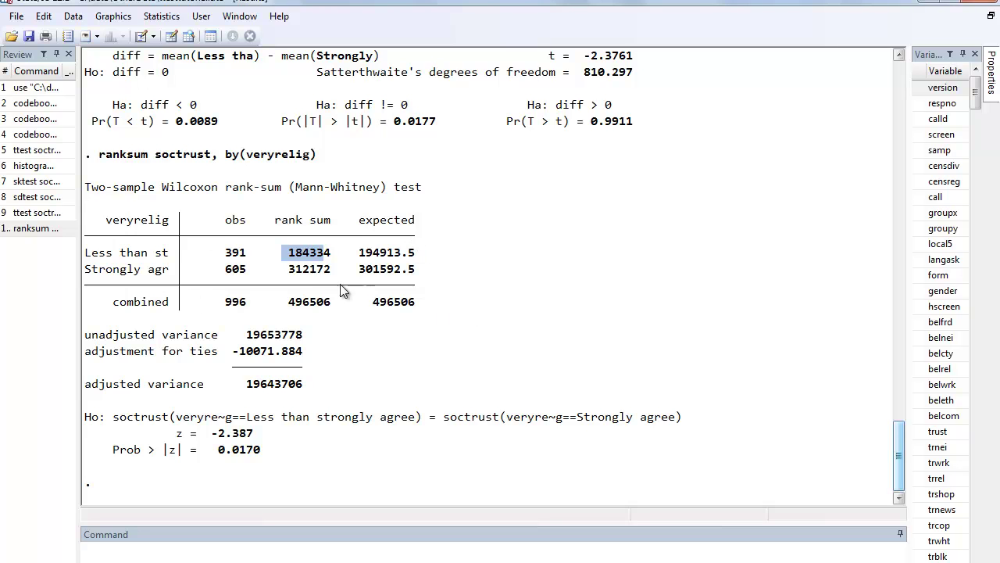
click(275, 259)
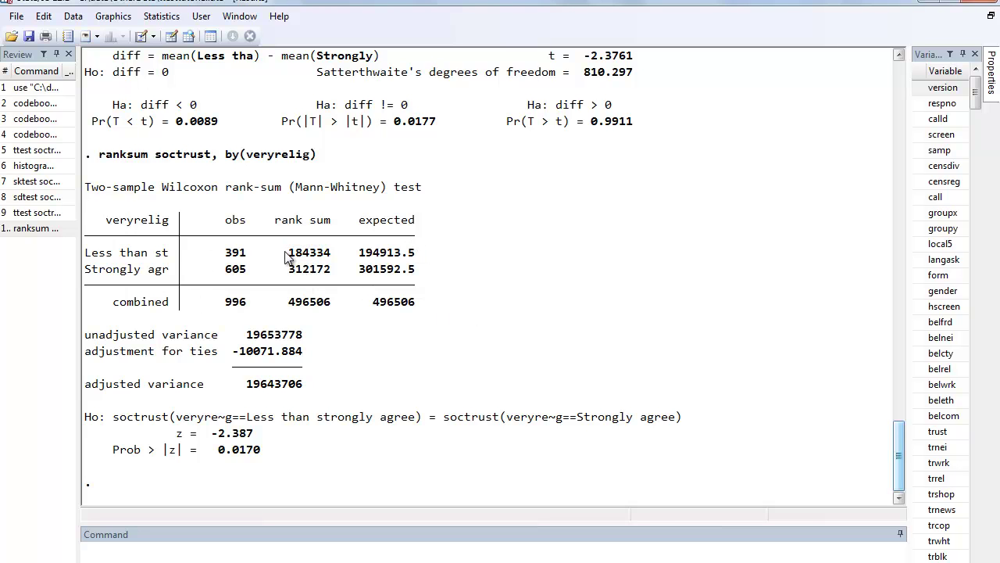
drag(288, 252, 331, 273)
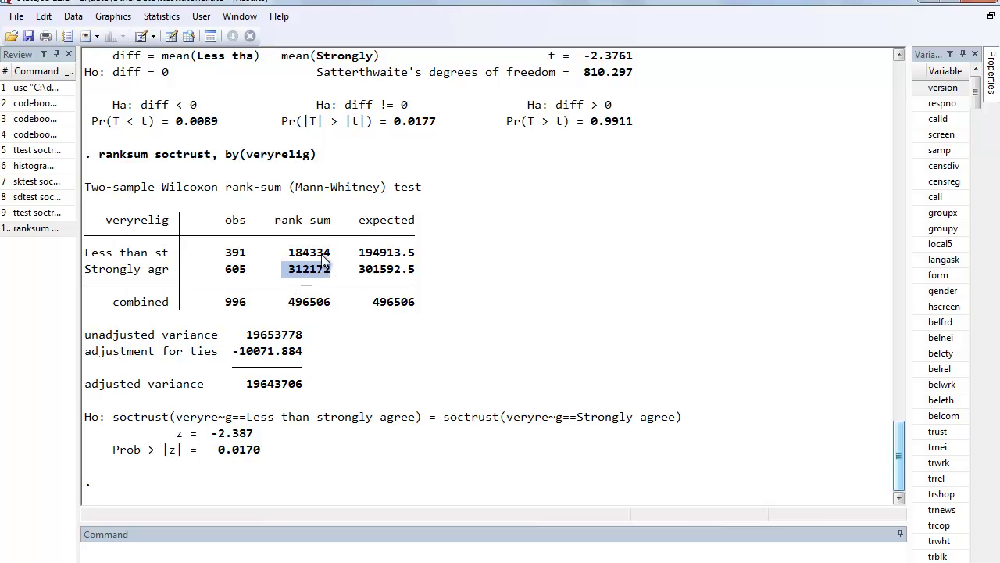
drag(359, 252, 415, 279)
drag(225, 251, 247, 273)
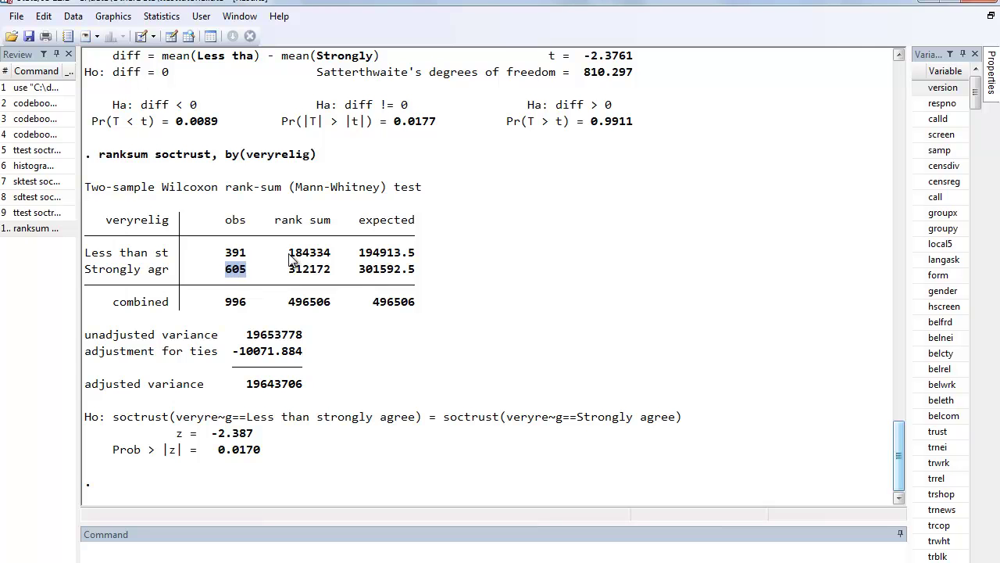
drag(289, 253, 412, 265)
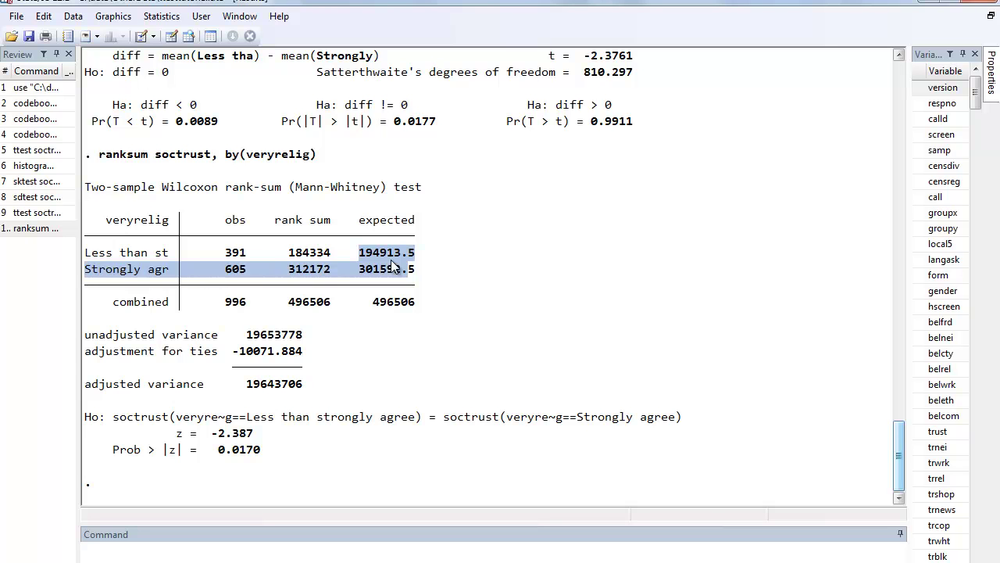
drag(177, 433, 239, 454)
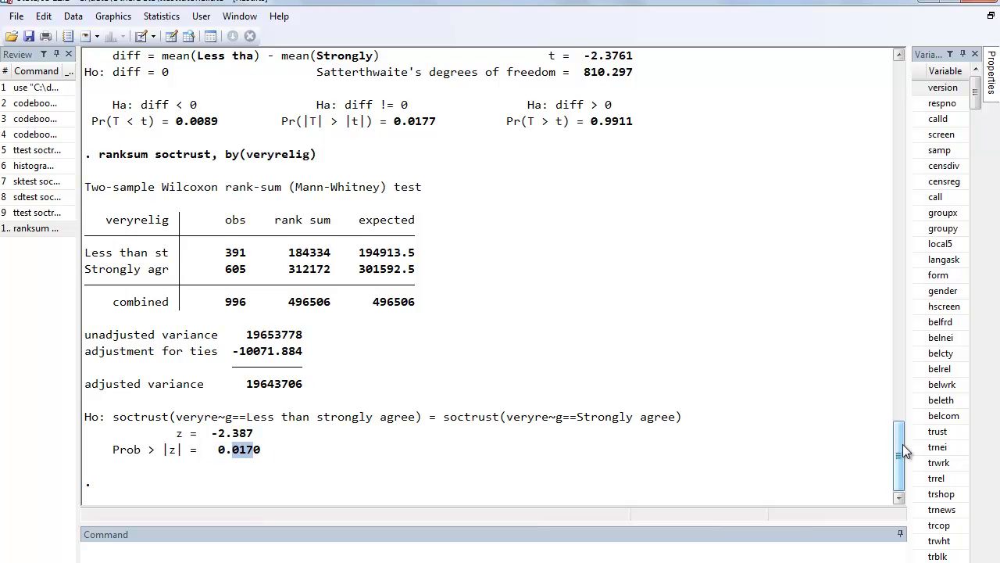
scroll(902, 453, up, 1)
scroll(906, 445, down, 1)
click(234, 449)
drag(896, 458, 902, 424)
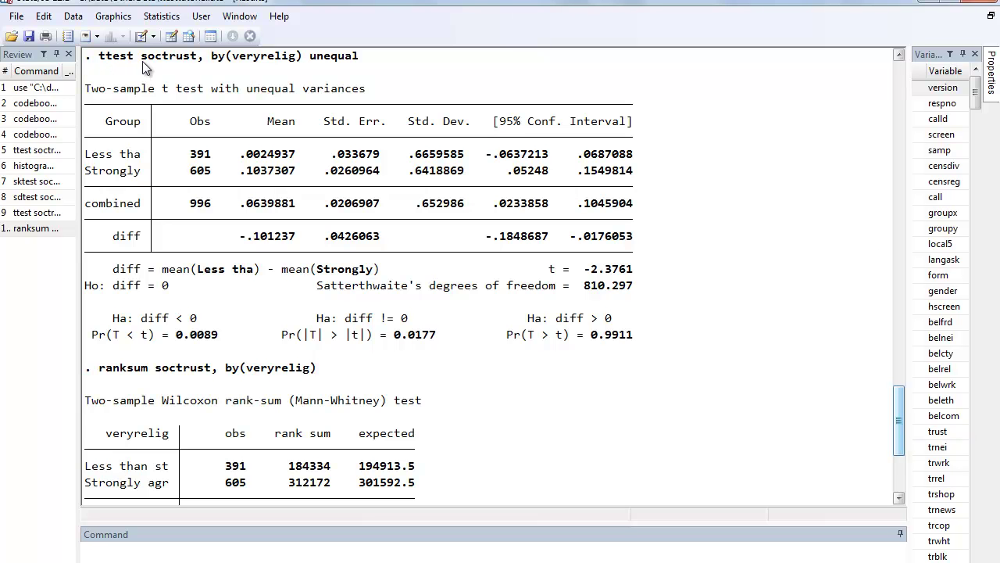
scroll(900, 422, down, 5)
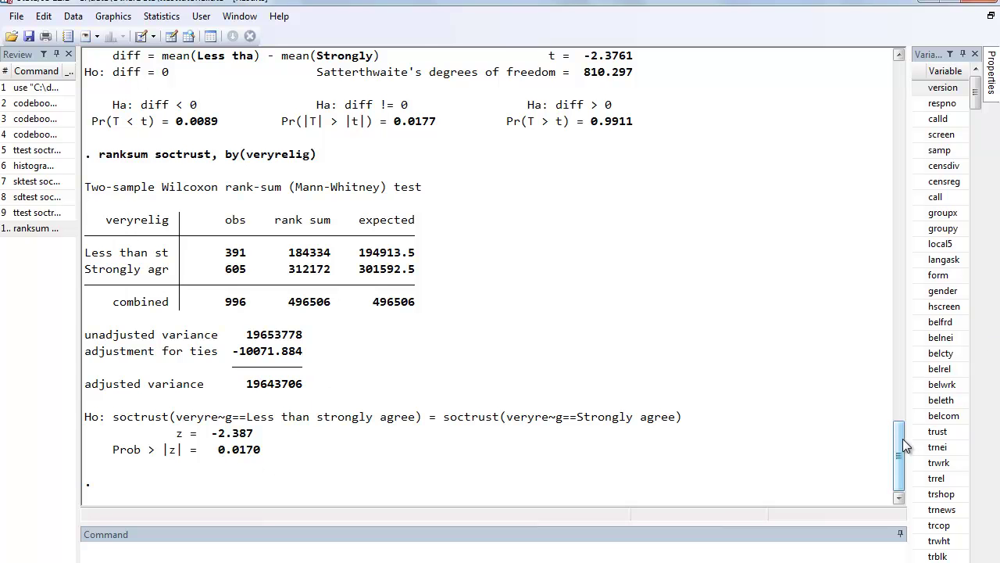
drag(902, 438, 902, 397)
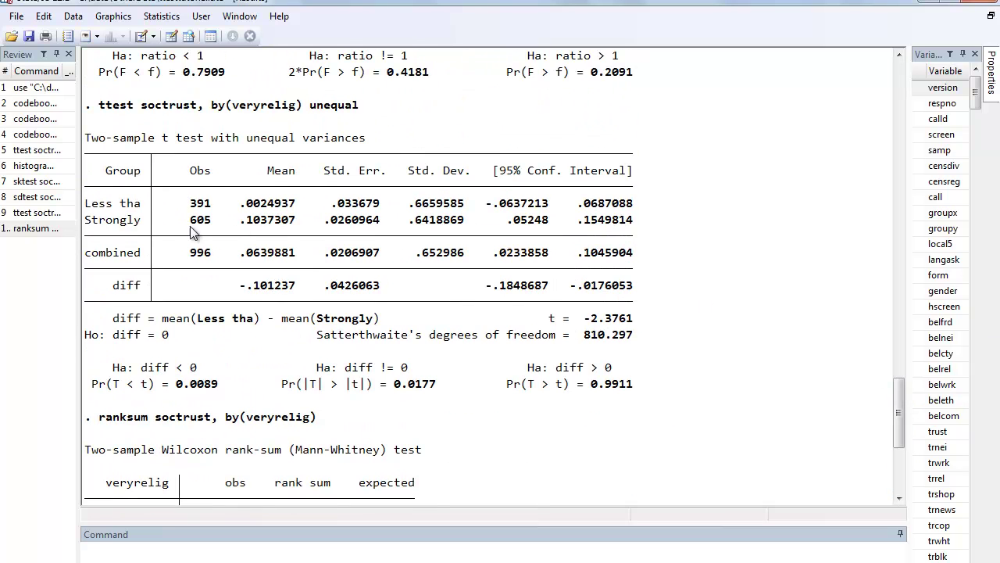
drag(235, 225, 286, 226)
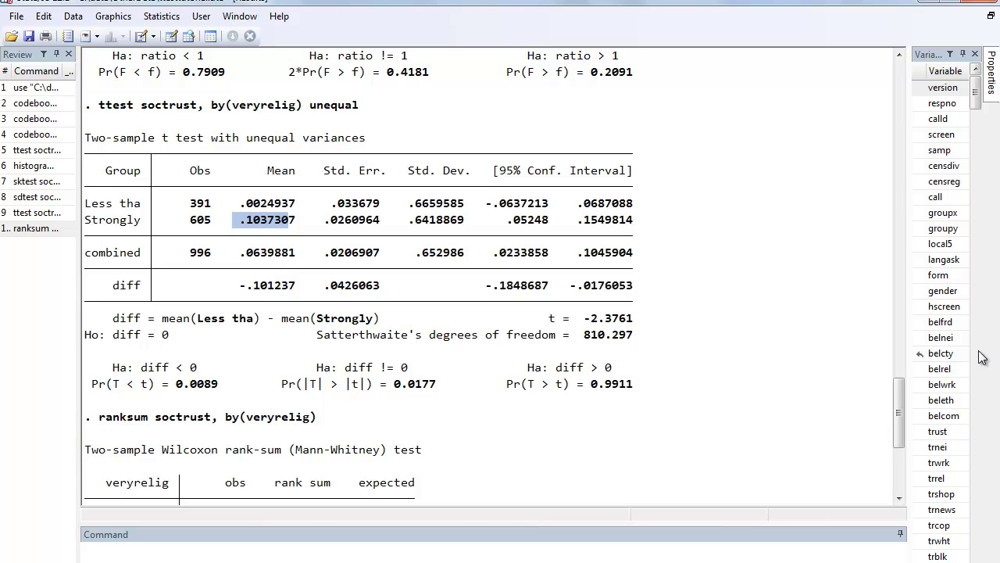
drag(897, 412, 899, 455)
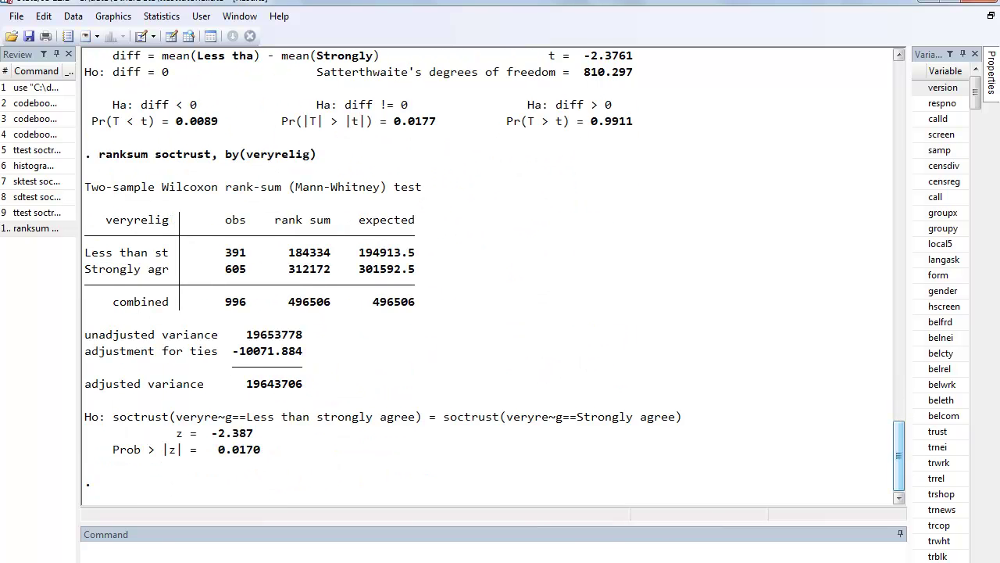